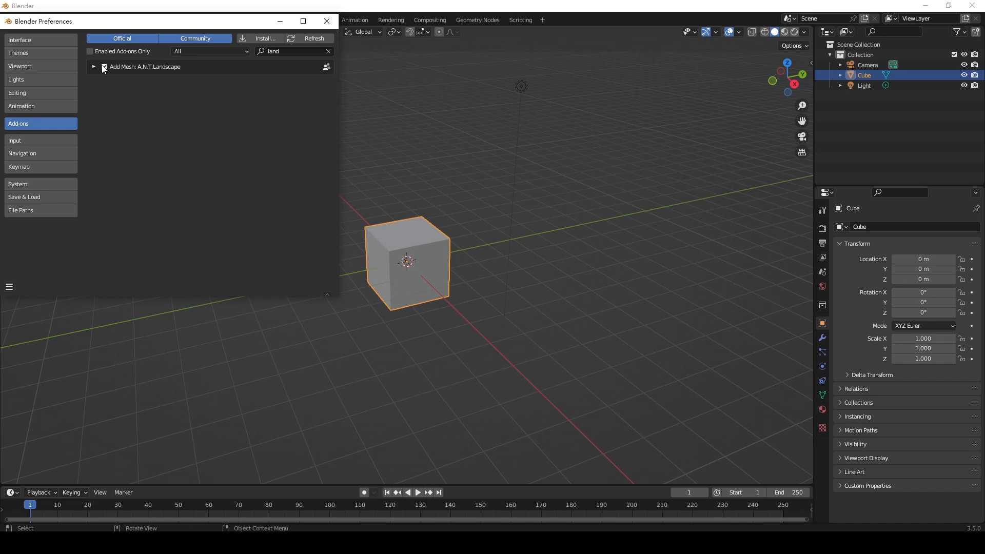
Close the preferences window and delete the default cube
click(327, 21)
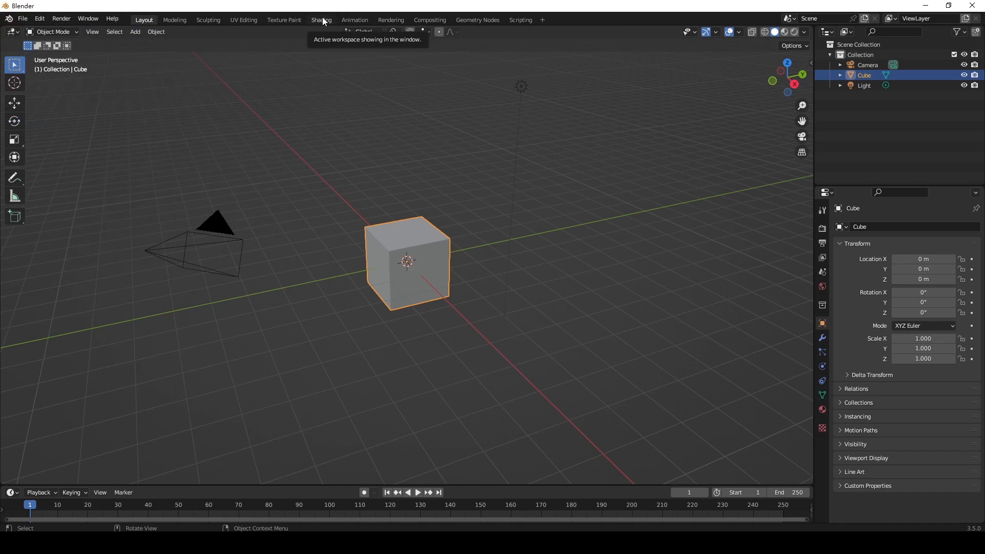
key(x)
click(414, 248)
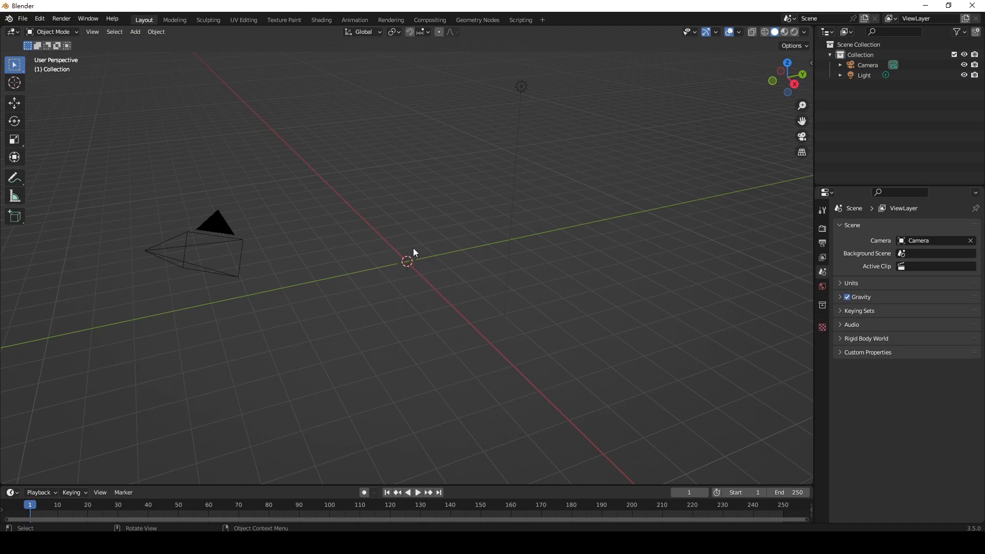
Add an A.N.T. Landscape mesh at the scene origin and expand its noise tool settings
click(135, 32)
mouse_move(154, 44)
click(250, 286)
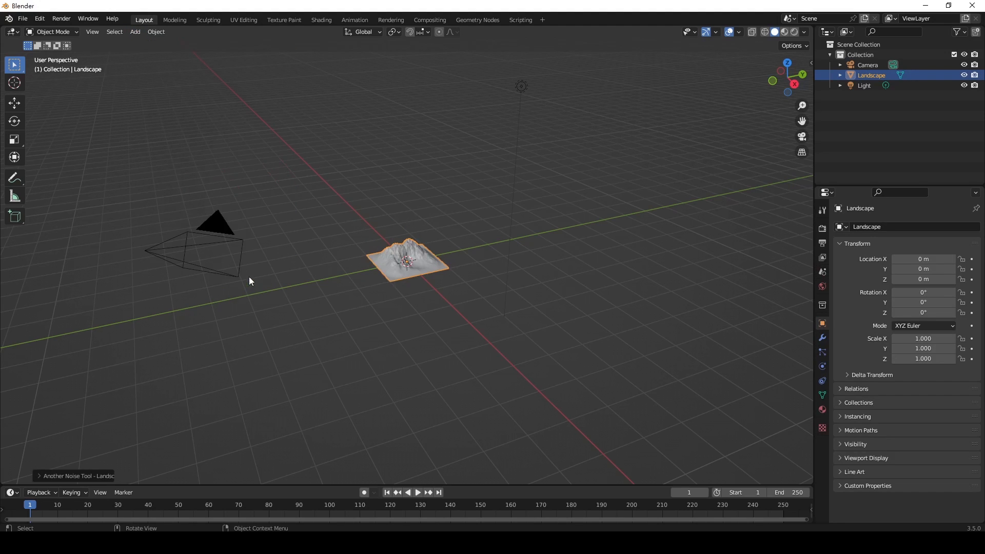
scroll(389, 205, up, 10)
click(69, 474)
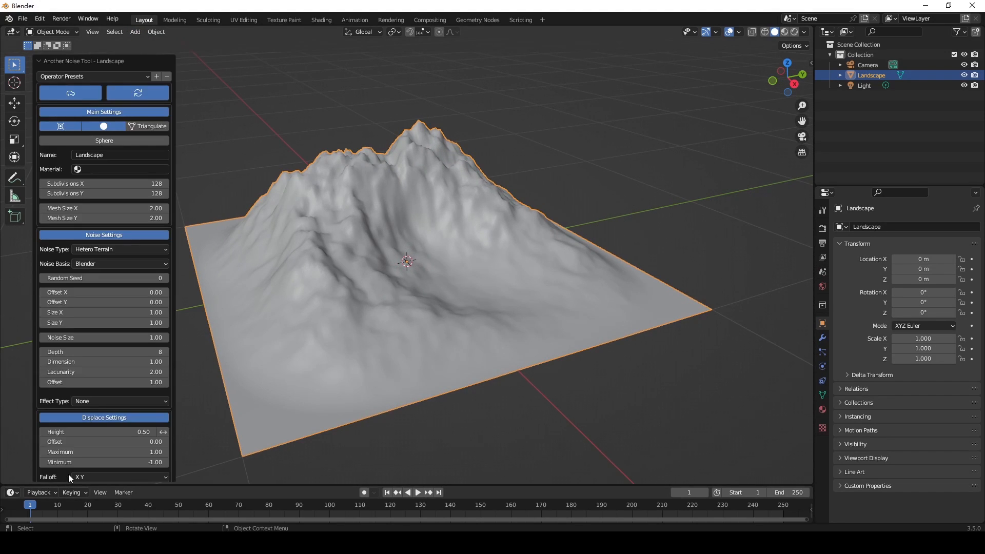
Set the landscape's Random Seed to 3 to get a different mountain shape
click(164, 279)
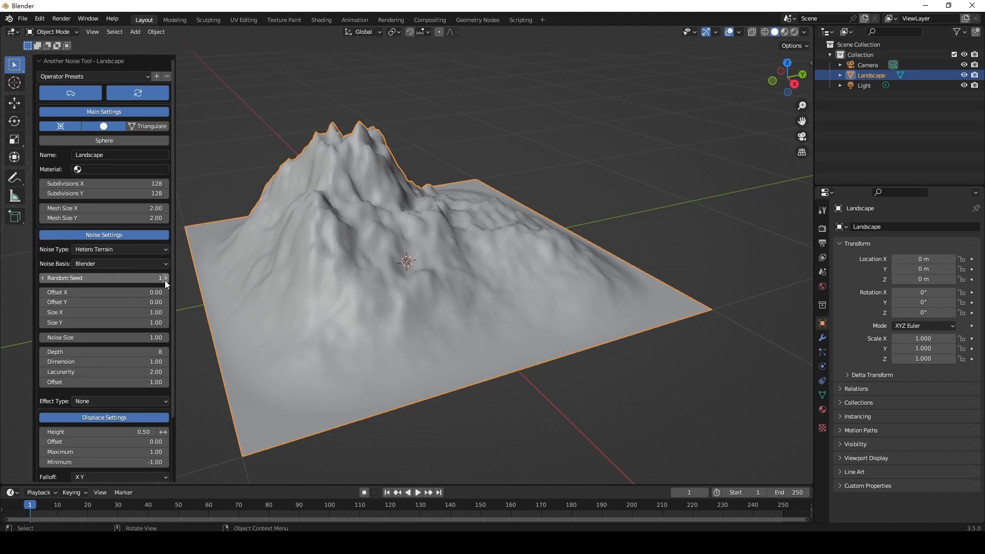
click(165, 278)
click(164, 279)
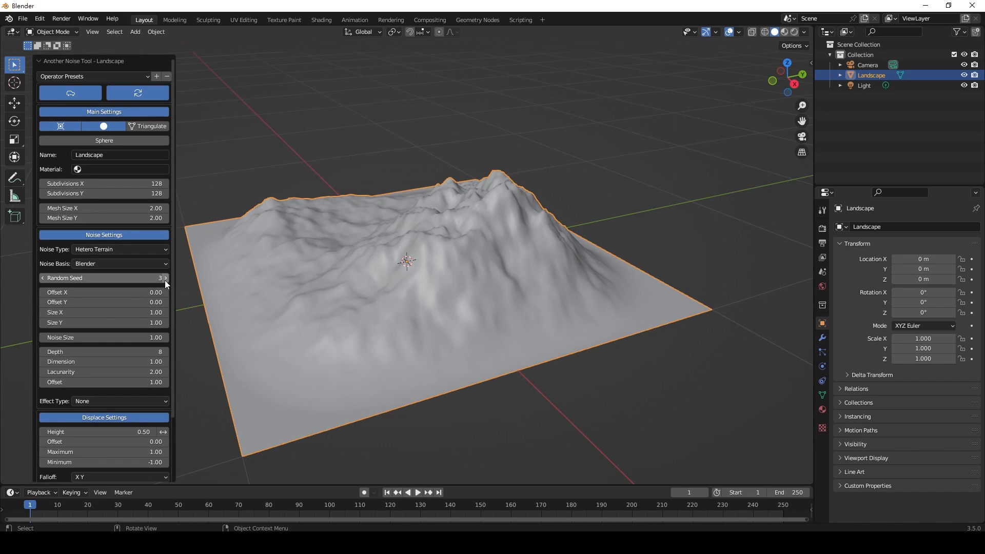
click(164, 279)
mouse_move(495, 276)
middle_down()
mouse_move(512, 274)
mouse_move(368, 278)
mouse_move(497, 266)
middle_up()
scroll(565, 168, down, 6)
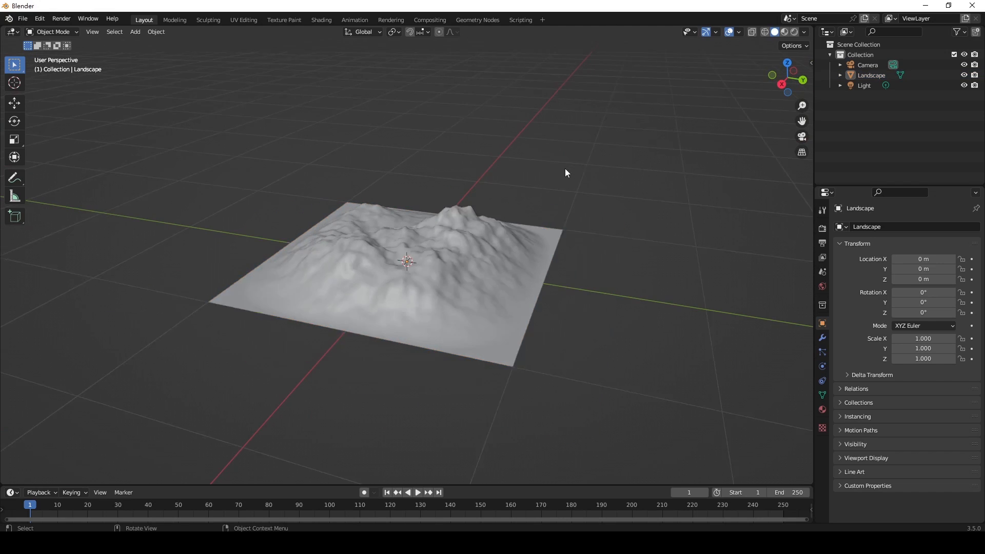
UV unwrap the whole landscape mesh in the UV Editing workspace and return to the Layout workspace
click(237, 20)
scroll(648, 283, up, 6)
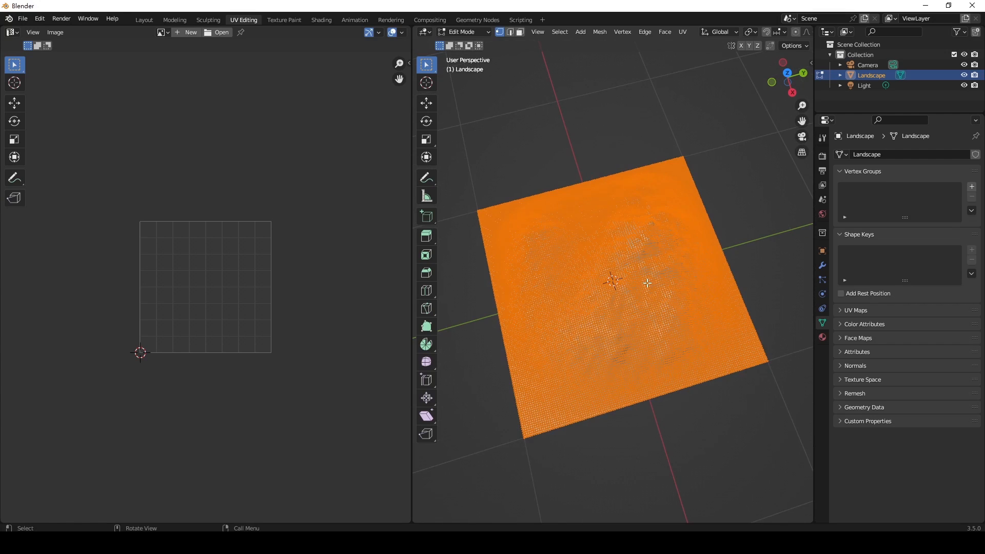
key(u)
click(621, 244)
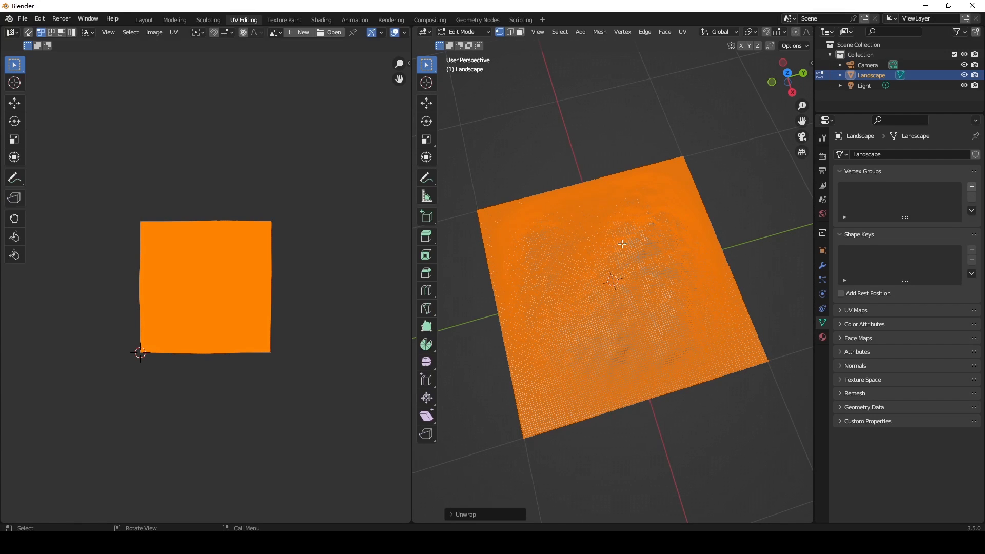
click(145, 19)
click(435, 180)
Set up an FBX export of the landscape with the object types limited to Mesh
scroll(435, 182, up, 4)
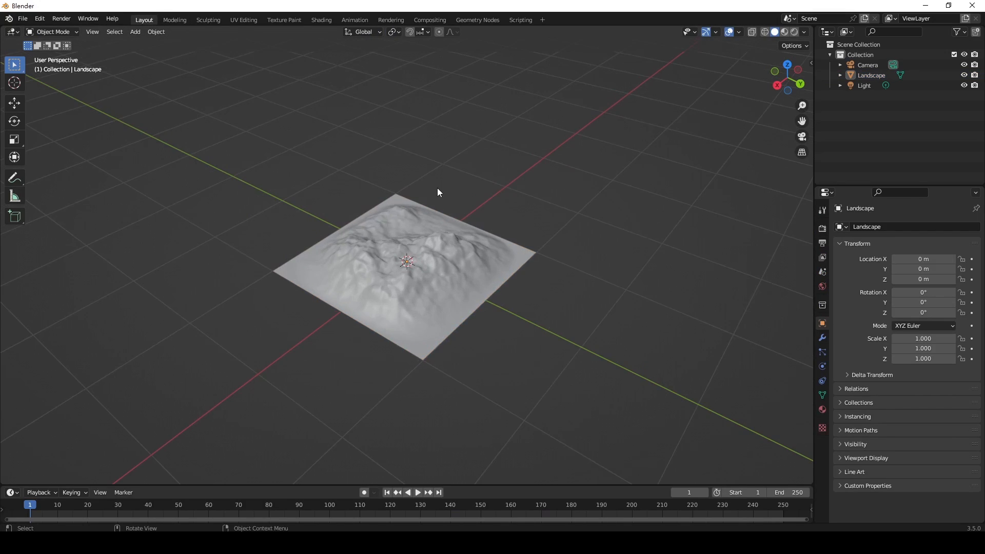
scroll(333, 215, down, 7)
middle_drag(377, 216, 409, 226)
scroll(408, 226, up, 2)
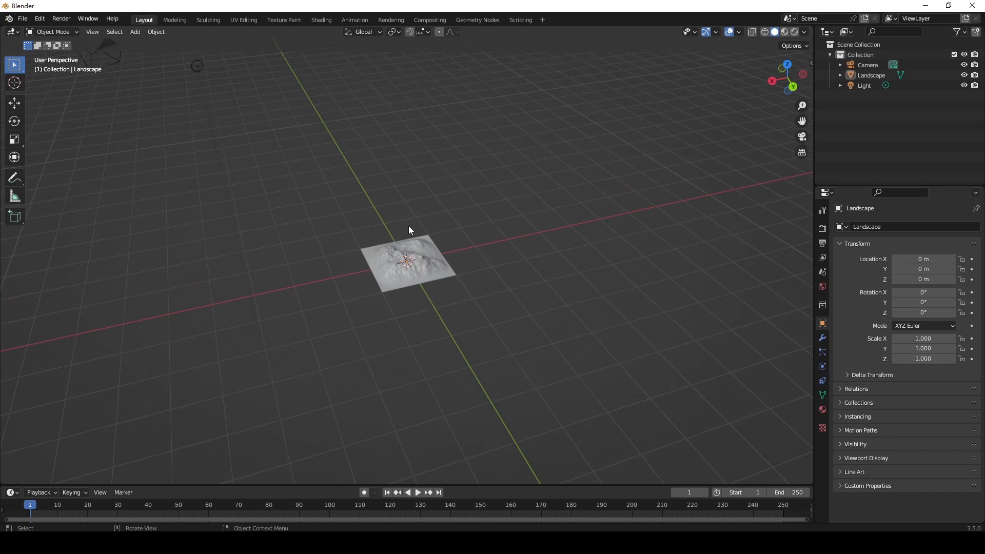
click(22, 19)
mouse_move(63, 171)
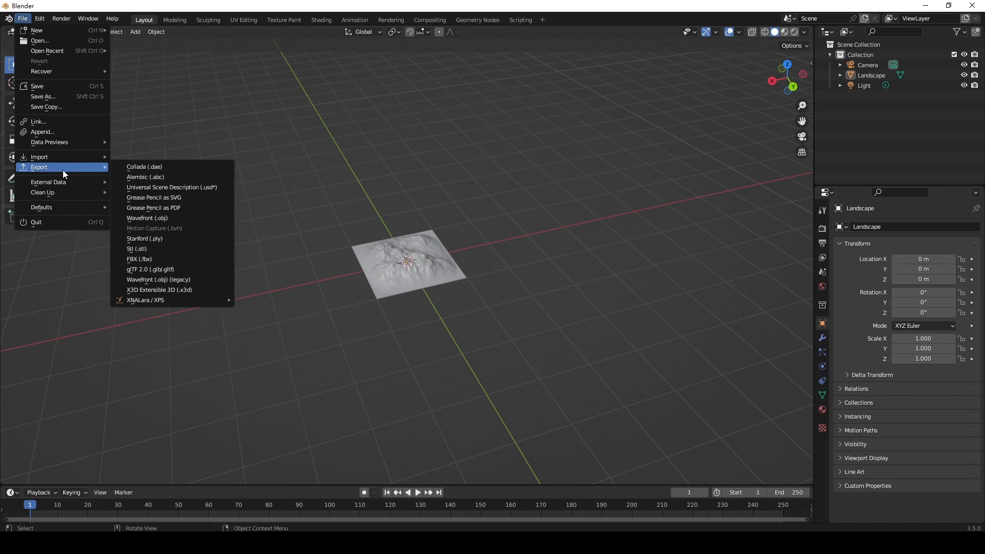
click(169, 258)
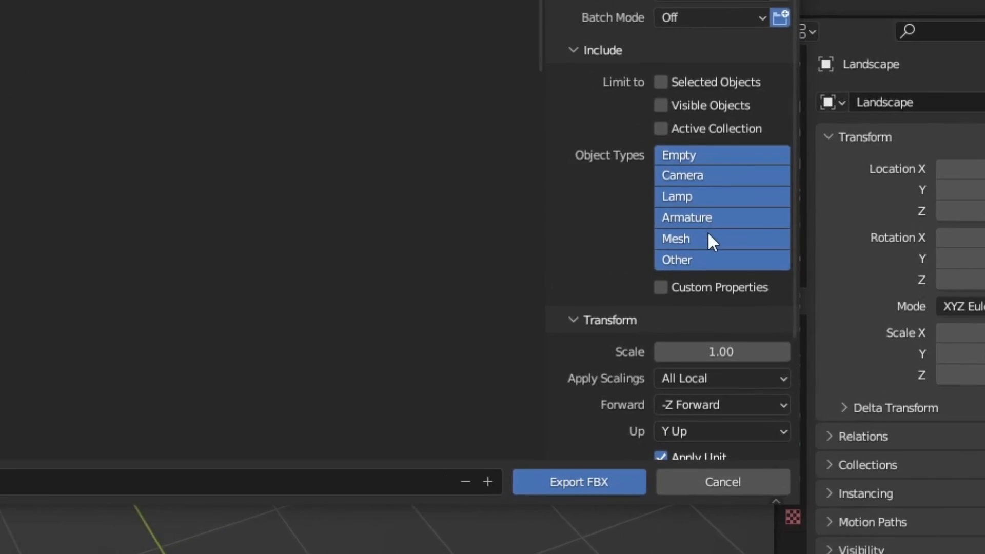
click(774, 289)
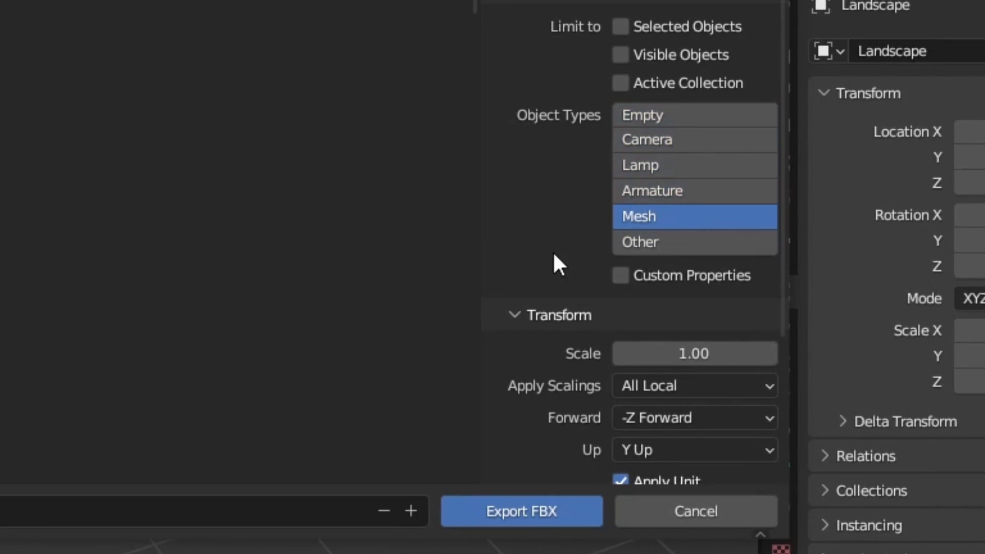
scroll(552, 251, down, 5)
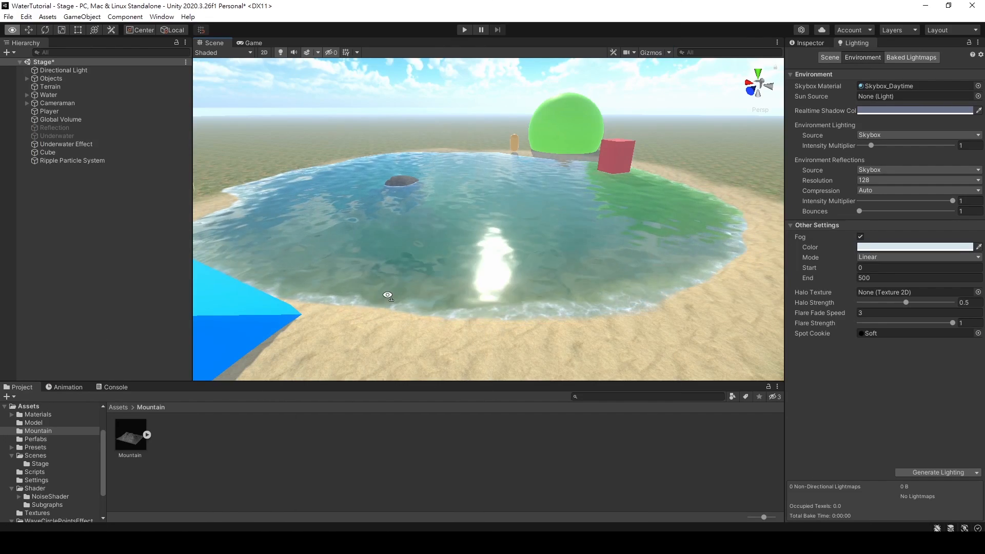
In Unity, place the Mountain model on the terrain and set its scale to 100 on X, Y and Z
right_drag(622, 235, 623, 234)
drag(131, 434, 538, 291)
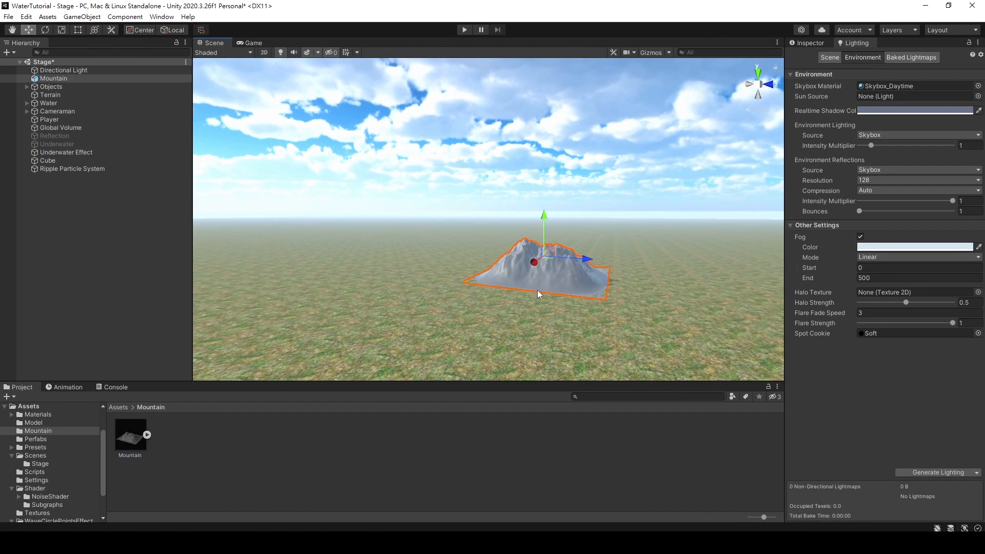
click(809, 43)
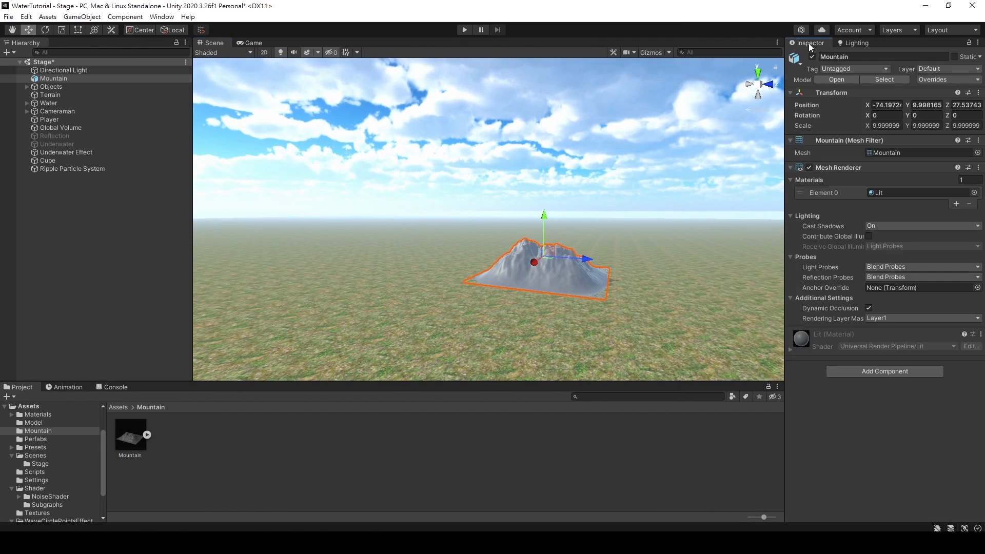
click(883, 127)
text(100)
key(Tab)
text(100)
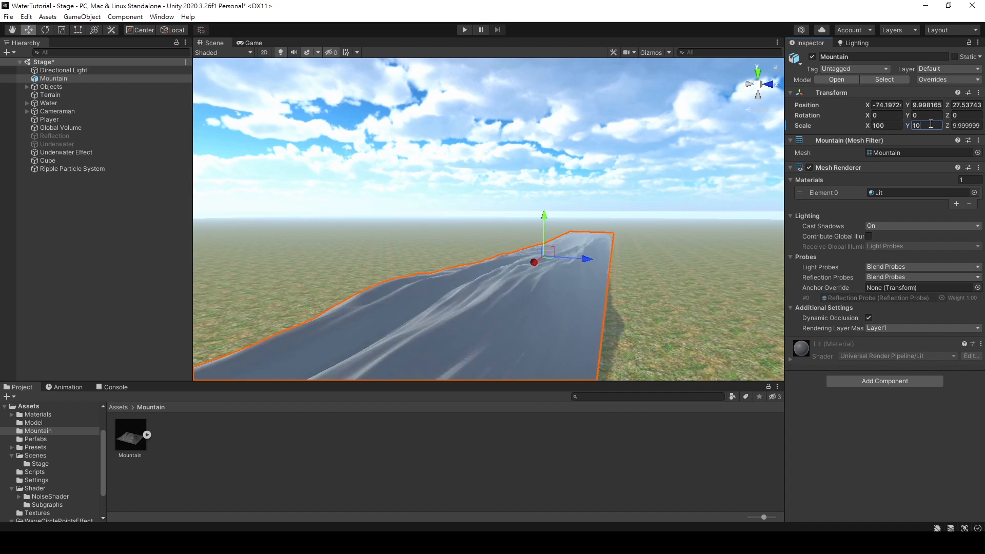
key(Tab)
text(100)
Move the mountain behind the lake to about X -151, Y 10, Z 13.6
right_drag(622, 179, 618, 154)
drag(564, 135, 579, 211)
drag(570, 162, 569, 166)
right_drag(570, 165, 681, 206)
key(s)
key(a)
drag(501, 167, 501, 164)
drag(502, 160, 501, 159)
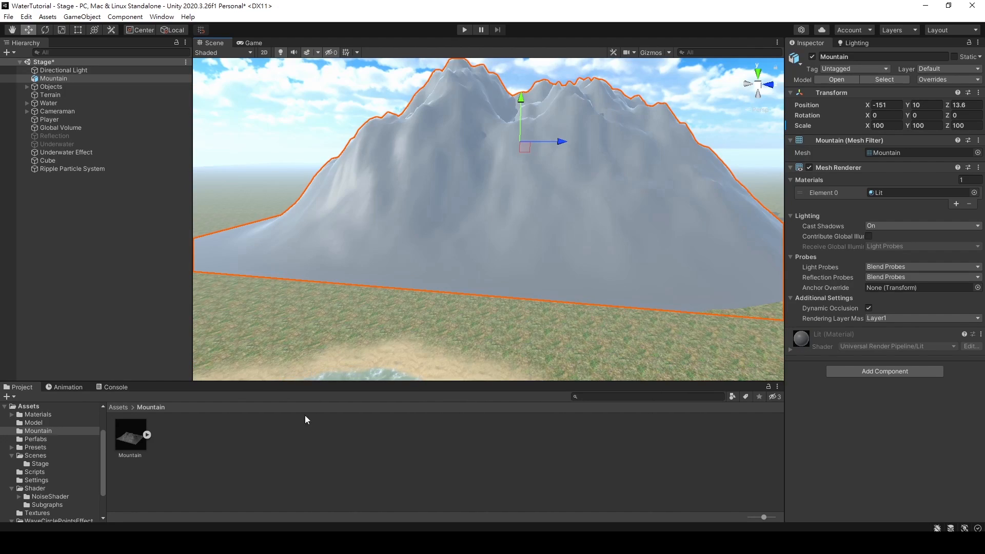
Create a URP Lit Shader Graph named Mountain in the Mountain folder and open it in a maximized editor
right_click(281, 435)
mouse_move(349, 168)
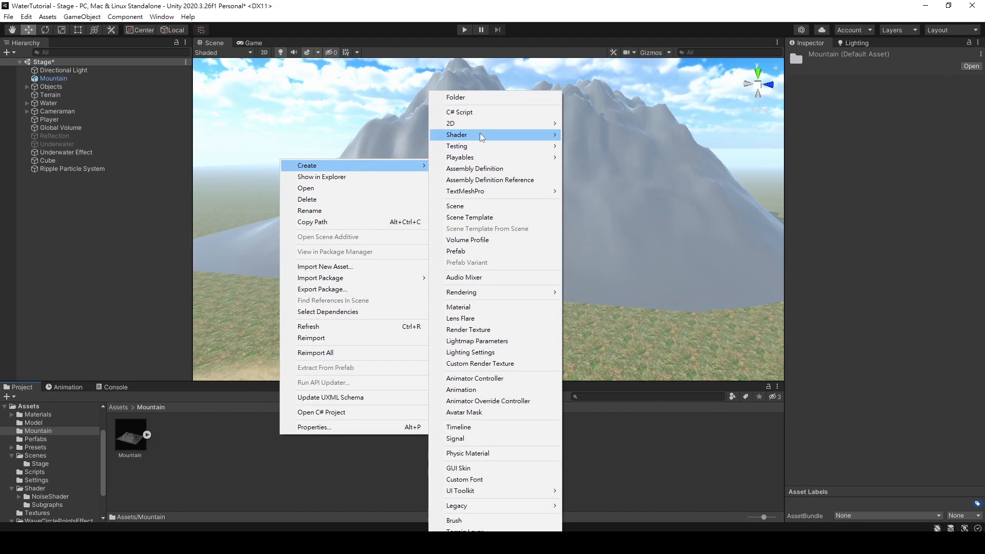
mouse_move(486, 137)
mouse_move(613, 221)
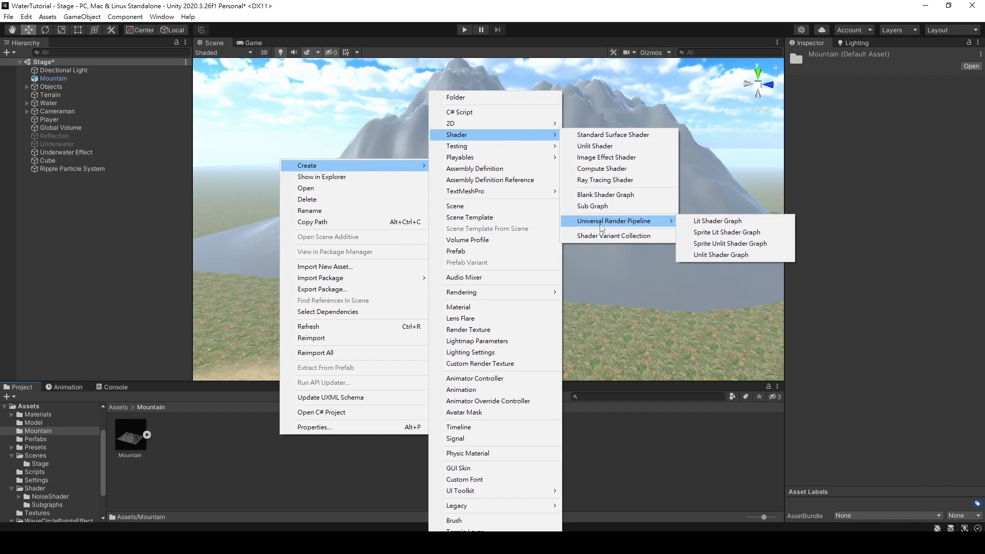
click(696, 222)
text(Mountain)
key(Return)
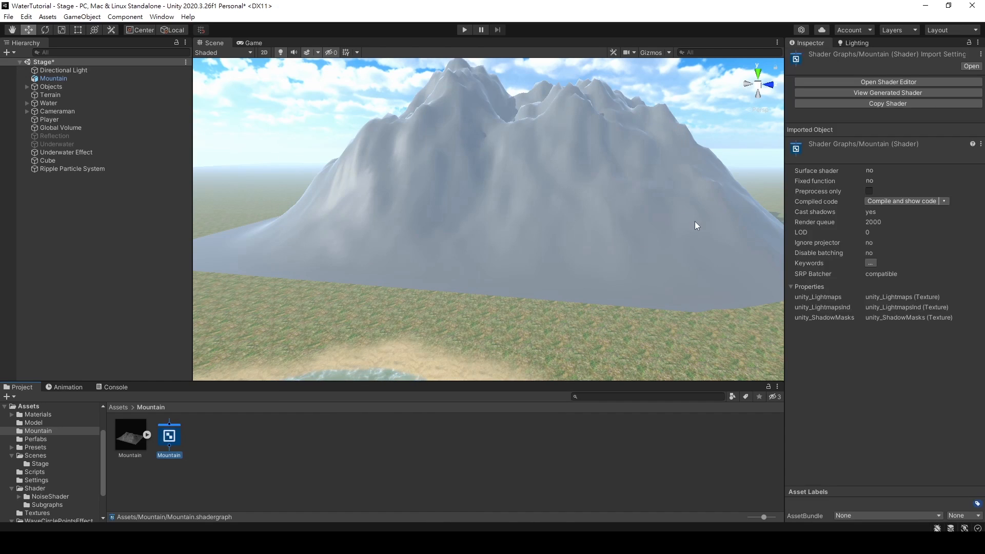
double_click(175, 436)
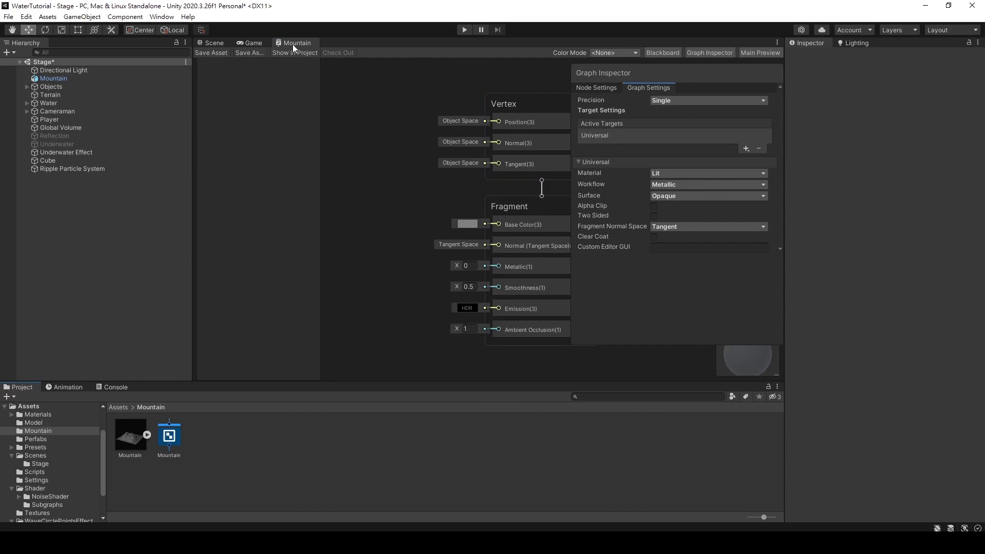
double_click(293, 43)
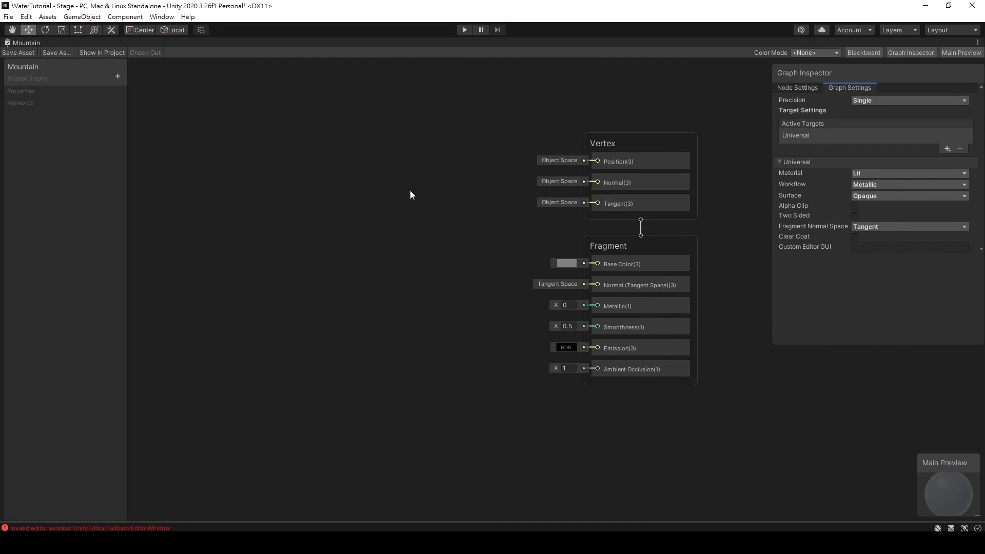
Add a Float property named Smoothness in Slider mode and connect it to the Fragment's Smoothness input
click(118, 76)
click(135, 78)
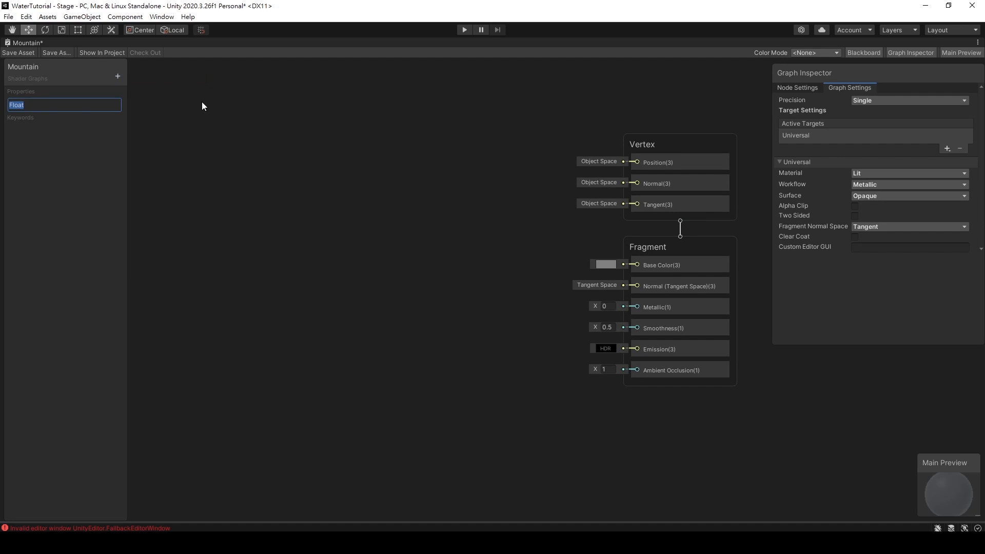
text(Smoothness)
key(Return)
click(32, 103)
click(867, 150)
click(867, 175)
drag(518, 328, 559, 336)
click(490, 278)
Add a Texture2D property named Ground Texture 1 and feed it into a new Sample Texture 2D node with its preview collapsed
click(118, 76)
click(195, 146)
text(Gr)
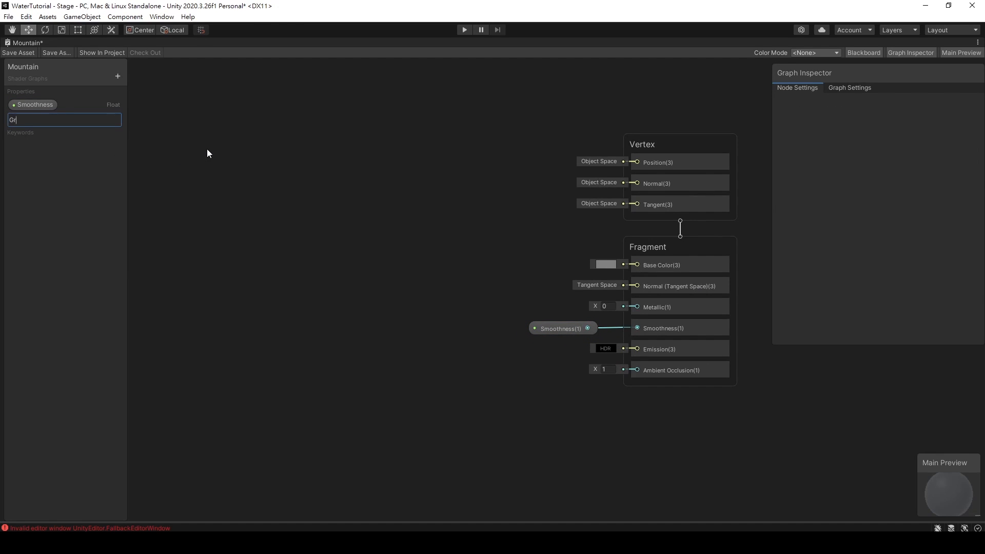
text(ound Texture 1)
key(Return)
drag(40, 119, 214, 209)
drag(309, 213, 388, 233)
click(411, 279)
click(393, 341)
Add a Vector4 property named Ground UV 1 and connect its node to a new Split node
click(118, 76)
click(159, 118)
text(Ground UV 1)
key(Return)
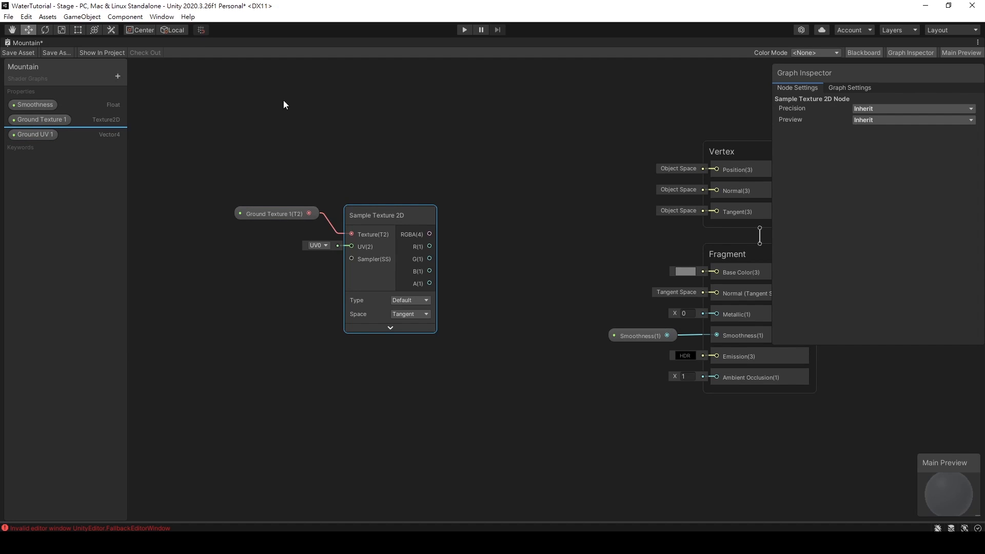
middle_drag(279, 102, 381, 110)
drag(27, 136, 295, 264)
text(split)
key(Return)
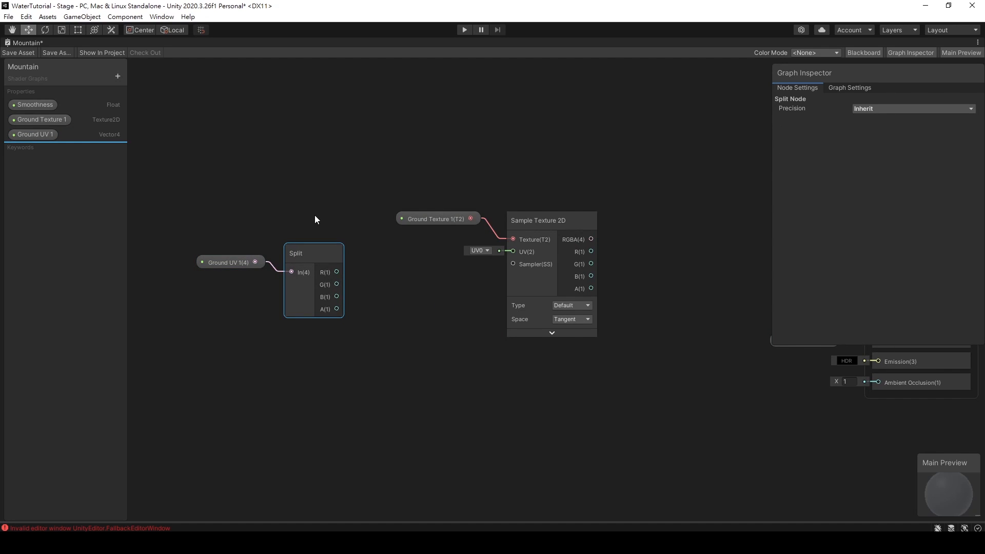
Create two Vector 2 nodes, one fed by the Split node's R and G outputs and the other by B and A
drag(343, 274, 373, 295)
text(vec)
double_click(430, 337)
drag(394, 261, 396, 310)
key(ctrl+d)
drag(336, 297, 369, 327)
drag(336, 308, 370, 339)
drag(397, 308, 408, 306)
drag(246, 240, 405, 320)
drag(407, 311, 373, 312)
Add a Tiling And Offset node fed by both Vector 2 nodes, connect it to the texture sample's UV, and collapse its preview
click(373, 272)
drag(361, 272, 397, 270)
text(offs)
scroll(467, 343, down, 5)
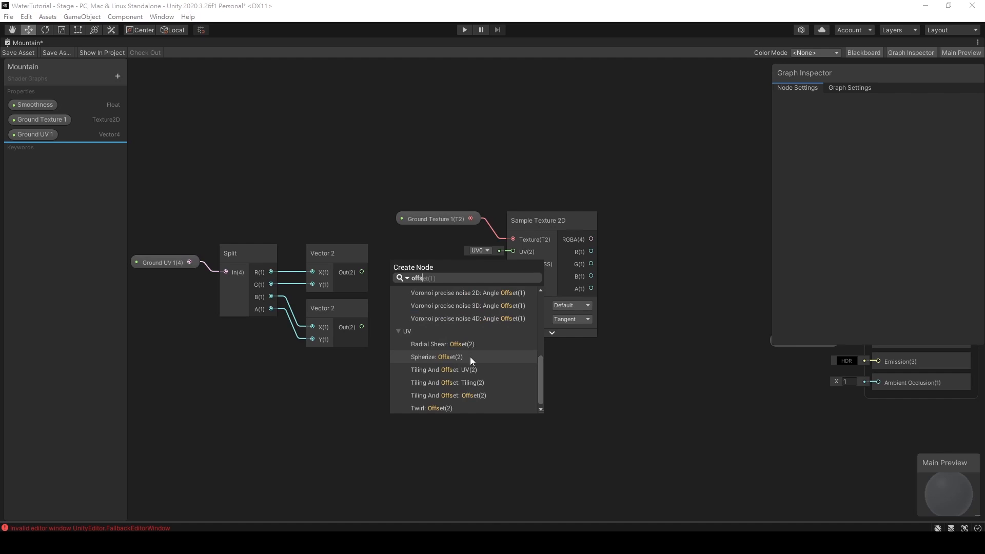
click(470, 382)
drag(362, 327, 396, 292)
drag(480, 267, 519, 253)
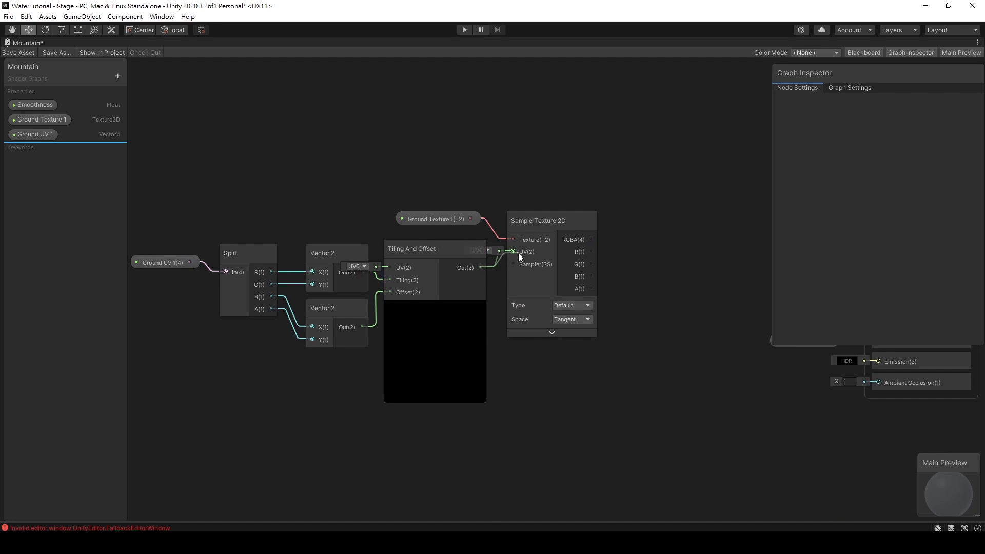
click(437, 307)
click(424, 253)
Rearrange the ground texture and UV nodes so they are spaced out without overlapping
scroll(431, 168, down, 1)
scroll(433, 164, up, 1)
drag(183, 169, 533, 321)
drag(534, 234, 580, 217)
click(569, 168)
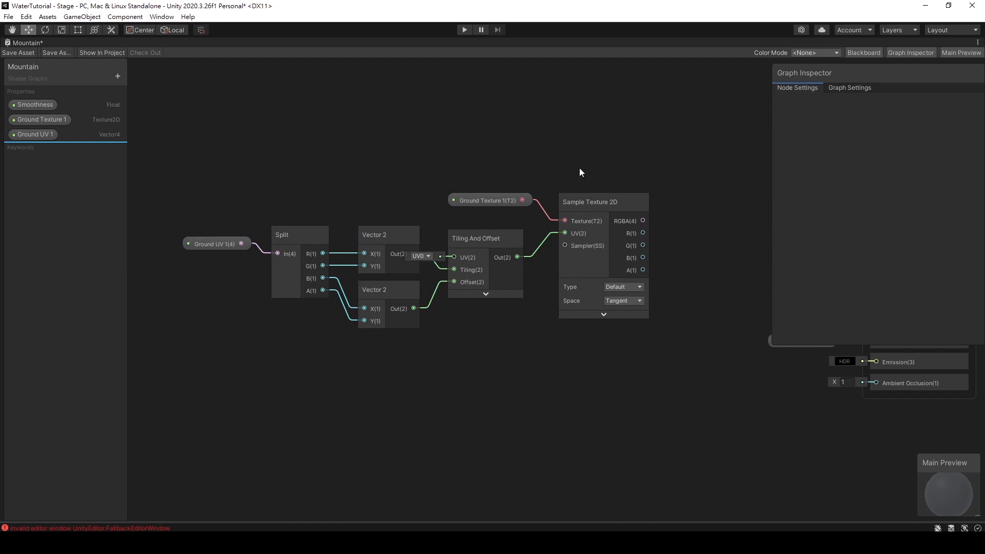
Connect the Sample Texture 2D's RGBA output to Base Color, restore the maximized graph editor, and return to the Scene view
middle_drag(599, 169, 351, 200)
drag(395, 251, 627, 309)
right_click(23, 43)
click(25, 49)
click(212, 42)
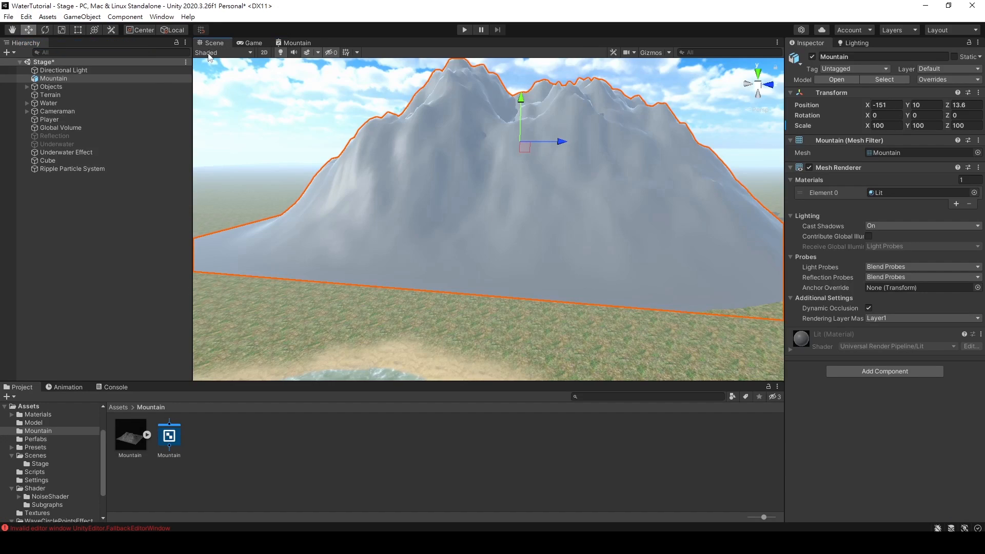
Create a material named Mountain from the Mountain shader graph
click(173, 429)
right_click(173, 428)
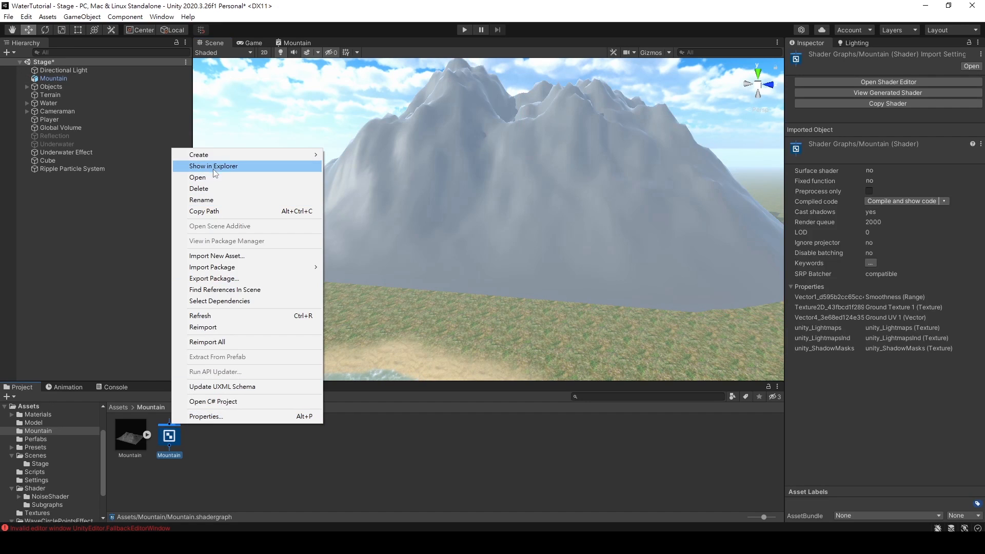
mouse_move(215, 153)
click(348, 307)
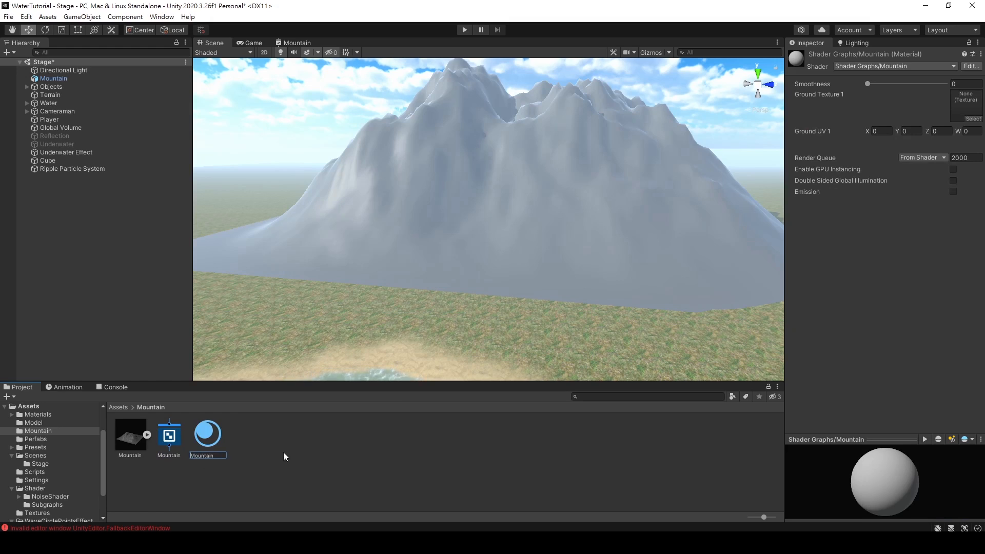
key(Return)
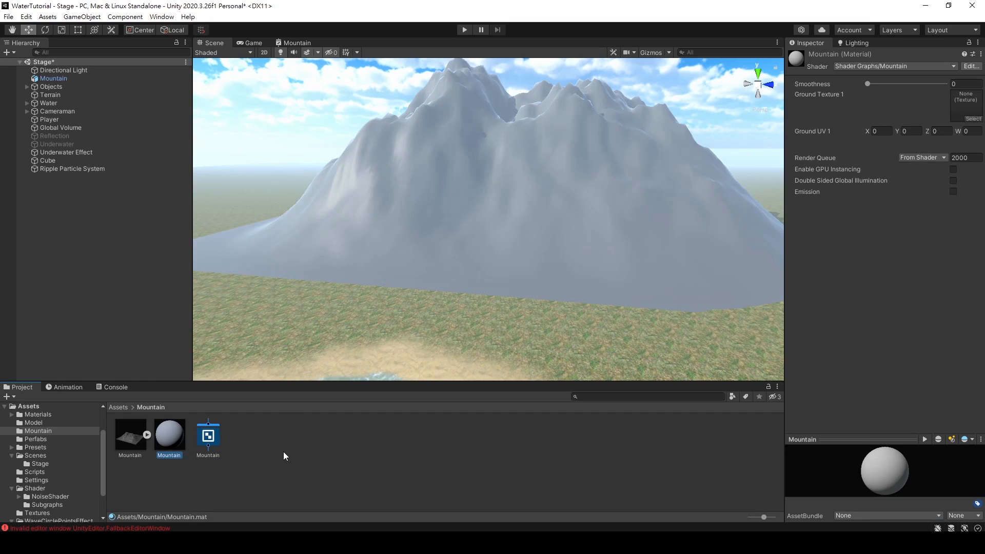
Set the material's shader to Shader Graphs/Mountain and apply the material to the mountain in the scene
click(877, 67)
click(864, 176)
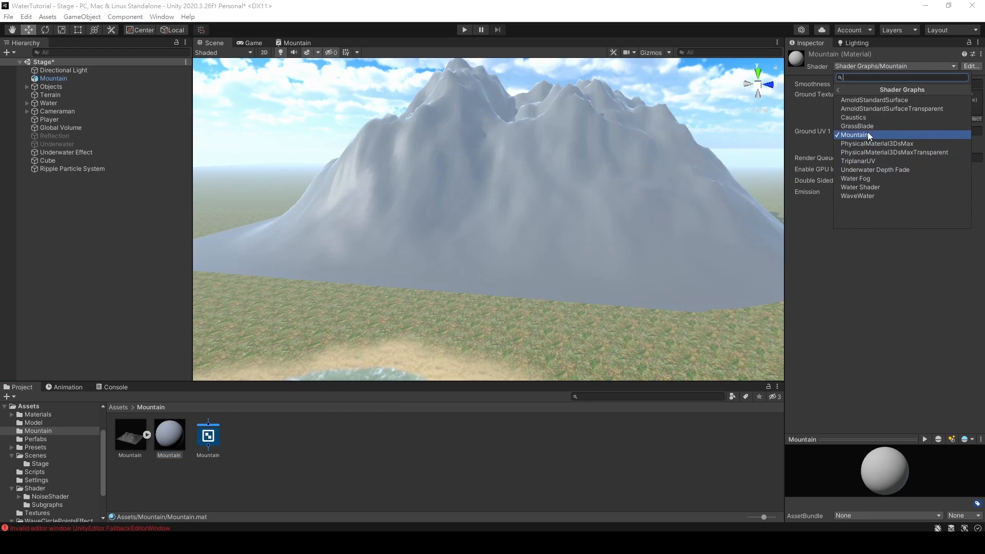
click(866, 135)
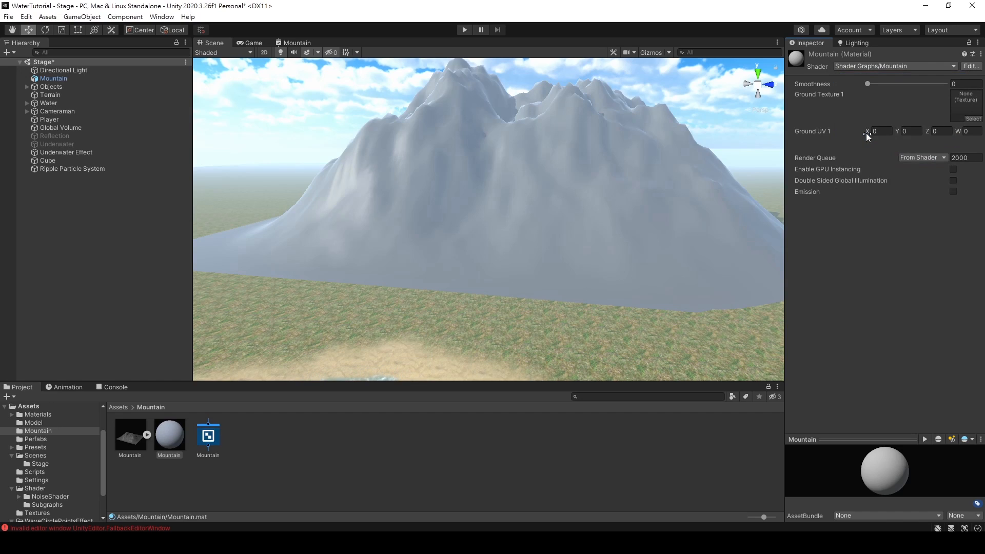
drag(165, 435, 426, 239)
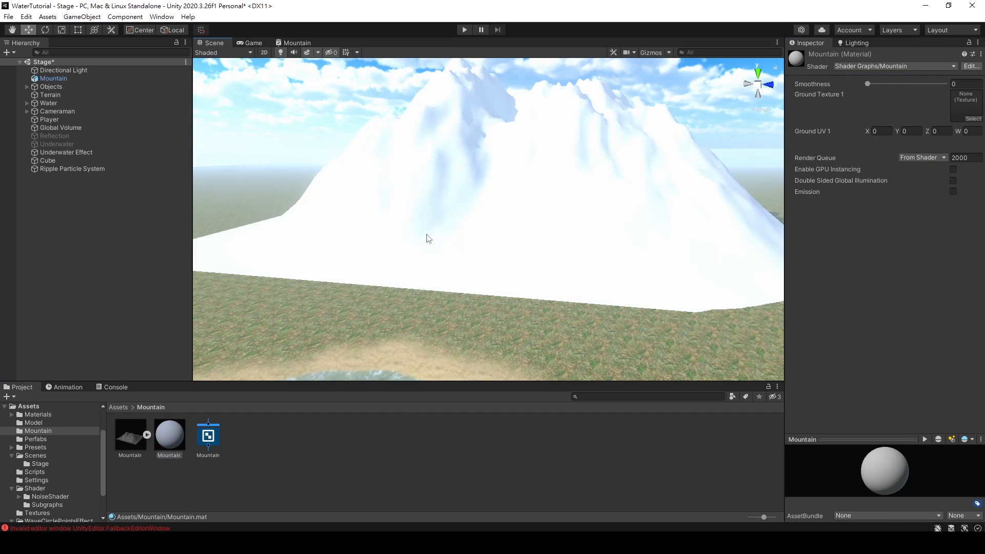
Assign a brown rock texture to the material's Ground Texture 1
click(973, 119)
scroll(540, 303, down, 10)
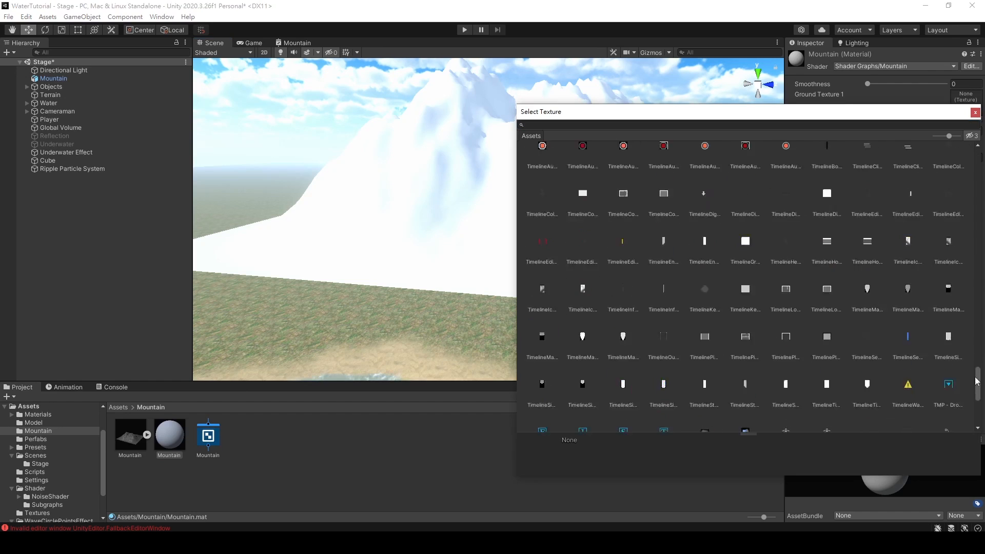
double_click(540, 302)
Set Ground UV 1 to X 10 and Y 10 so the rock texture tiles across the mountain
right_drag(512, 210, 590, 193)
click(882, 131)
text(1)
click(911, 131)
text(1)
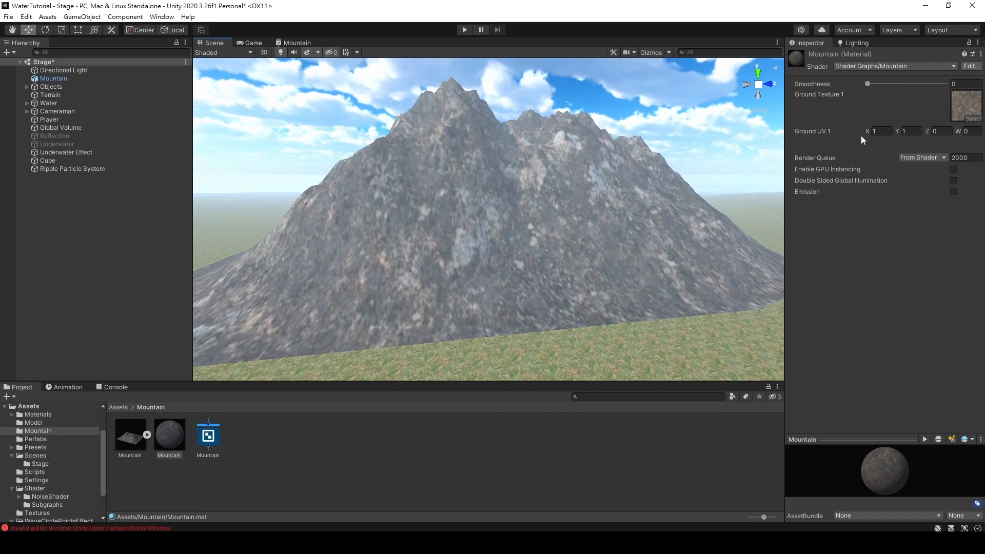
text(0)
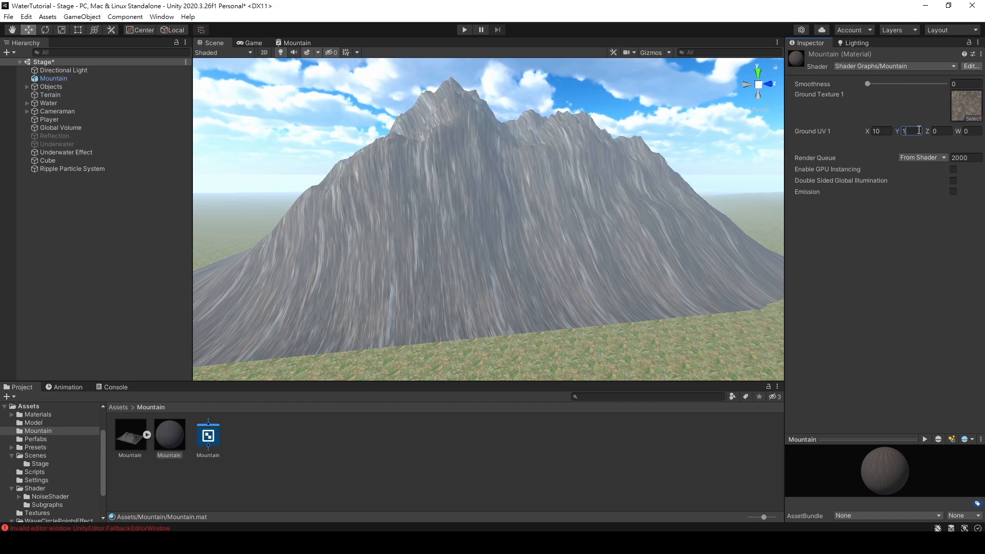
text(0)
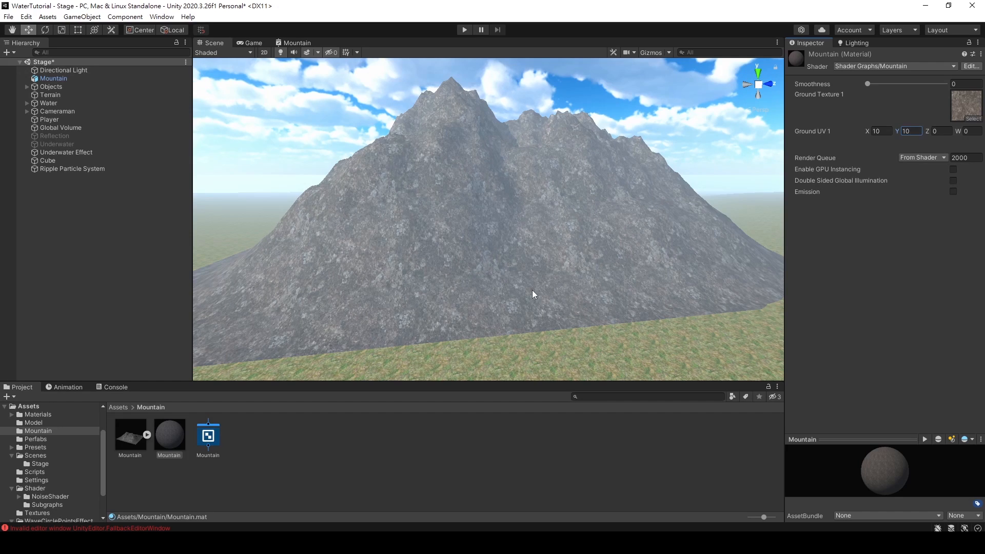
Open the Mountain shader graph and add a Texture 2D property named Ground Texture 2
right_click(291, 44)
click(298, 46)
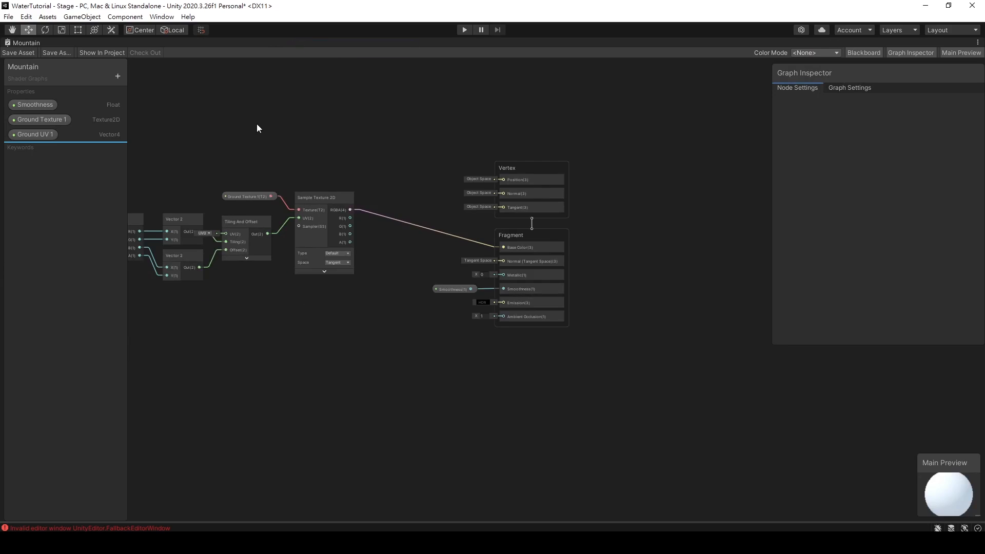
click(117, 75)
click(157, 155)
text(Ground Texture 2)
key(Return)
Add a Vector 4 property named Ground UV 2 and set its default X and Y to 1
click(118, 76)
click(157, 125)
text(Ground UV 2)
key(Return)
click(54, 165)
click(873, 141)
text(1)
click(901, 142)
text(1)
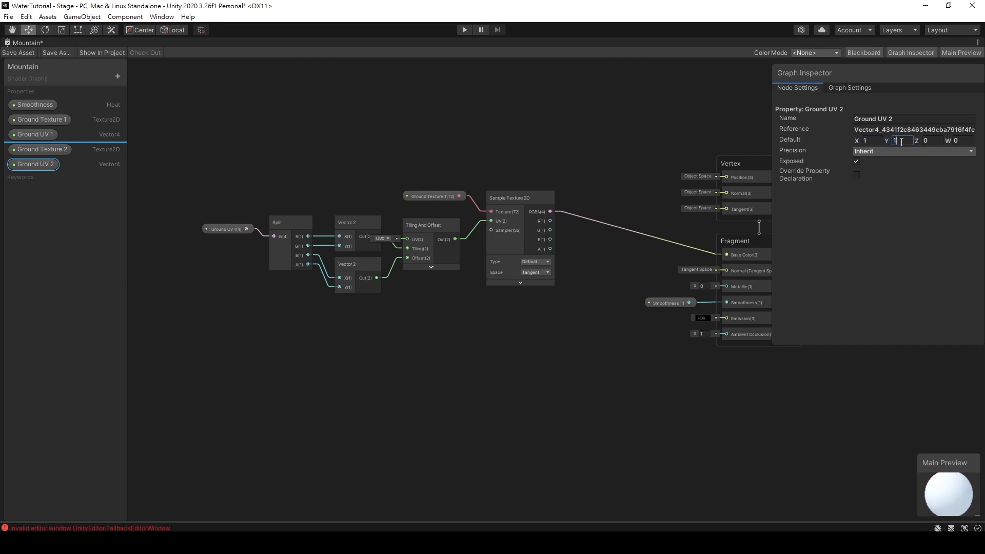
Duplicate the Ground Texture 1 node chain, from the UV property to Sample Texture 2D, placing the copy below the original
click(445, 134)
drag(604, 303, 605, 302)
drag(518, 206, 315, 323)
key(ctrl+d)
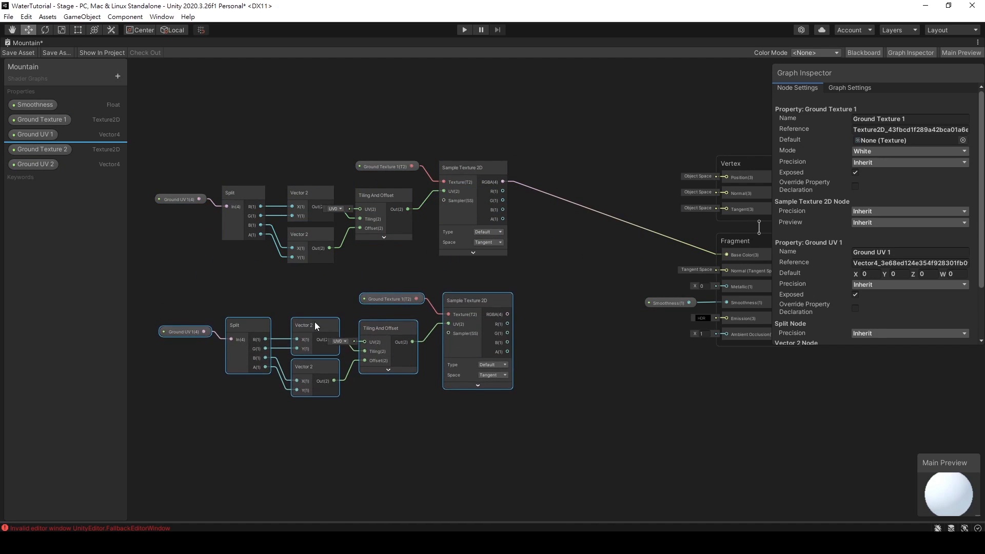
Replace the duplicated chain's property nodes with Ground Texture 2 and Ground UV 2, connected to the texture sample and Split
click(358, 275)
click(381, 298)
key(Delete)
drag(50, 150, 446, 312)
click(174, 331)
key(Delete)
drag(37, 169, 229, 341)
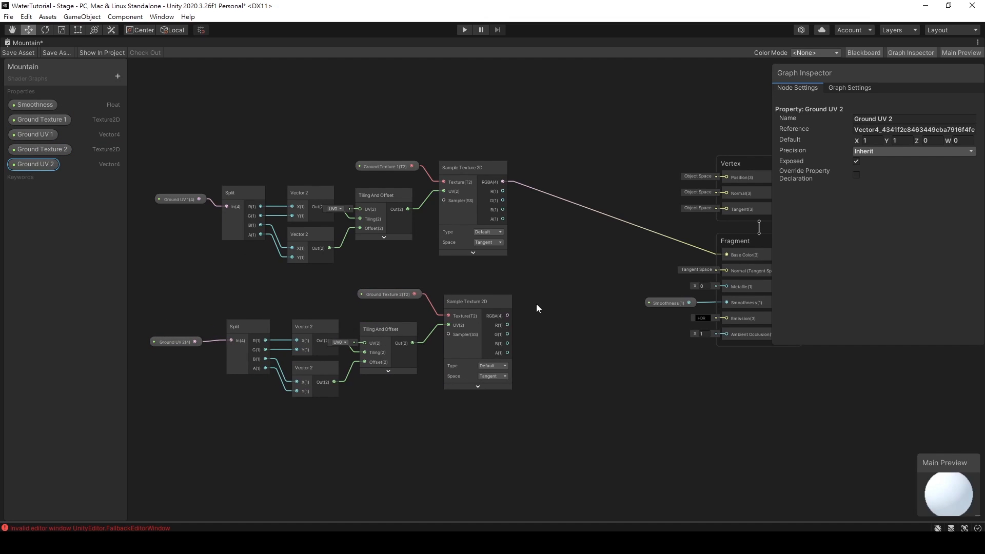
Add a Lerp node blending both texture samples' RGBA outputs and connect its output to Base Color
middle_drag(513, 312, 416, 325)
drag(409, 193, 460, 255)
text(lerp)
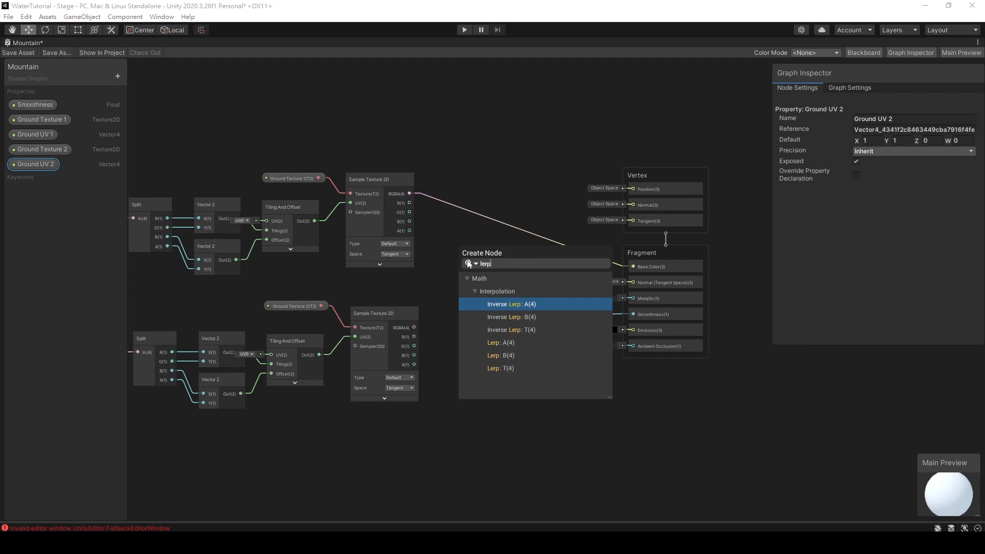
key(Return)
drag(414, 327, 458, 274)
drag(526, 265, 632, 266)
click(605, 248)
Add a Float property in Slider mode and connect it to the Lerp's T input
click(118, 76)
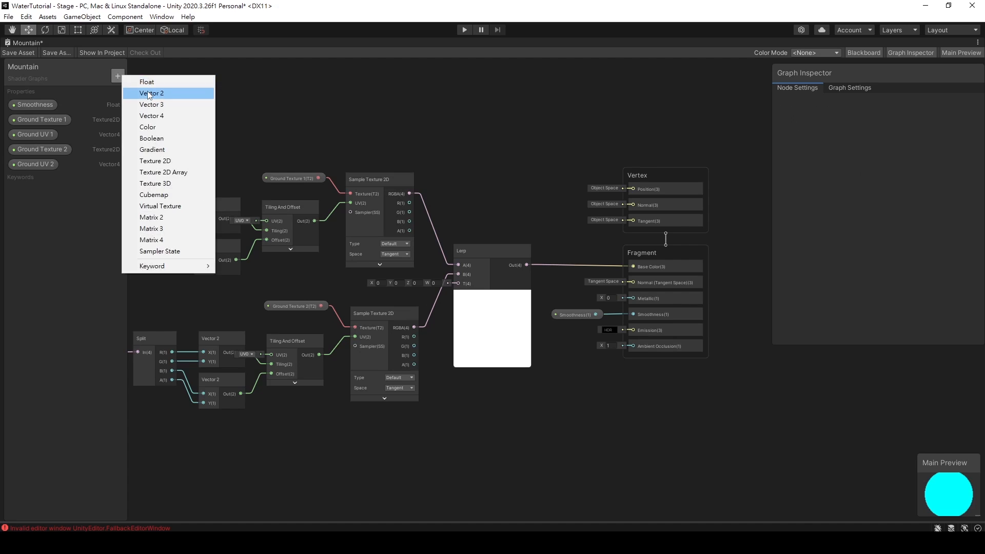
click(141, 81)
key(Return)
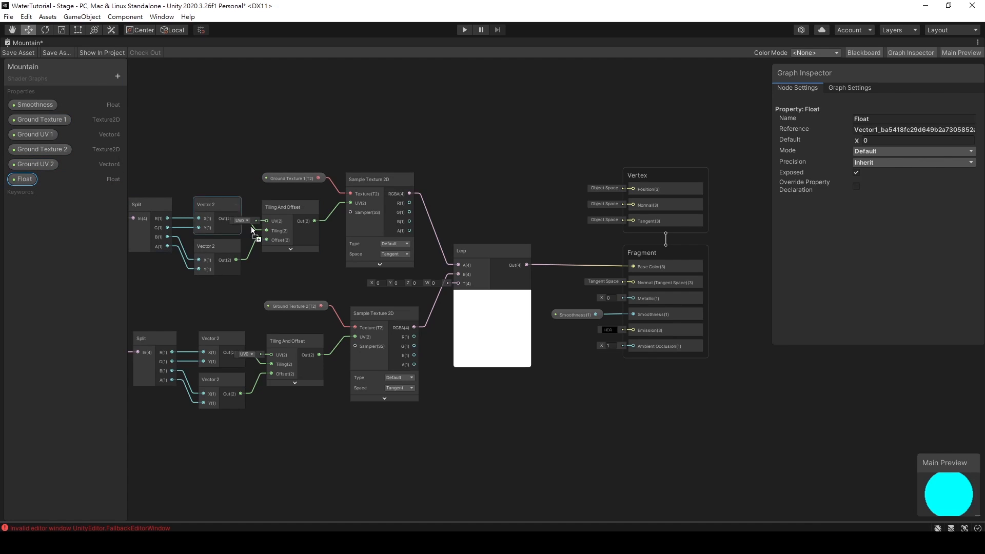
click(883, 150)
click(883, 170)
drag(396, 297, 458, 285)
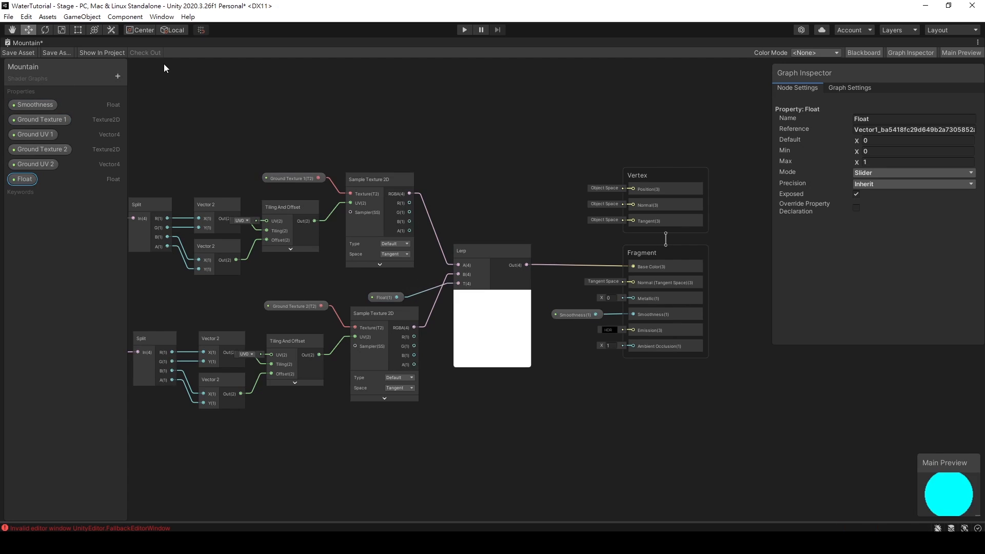
Save the shader graph, restore the maximized editor, and return to the Scene view
click(17, 52)
double_click(23, 43)
click(210, 42)
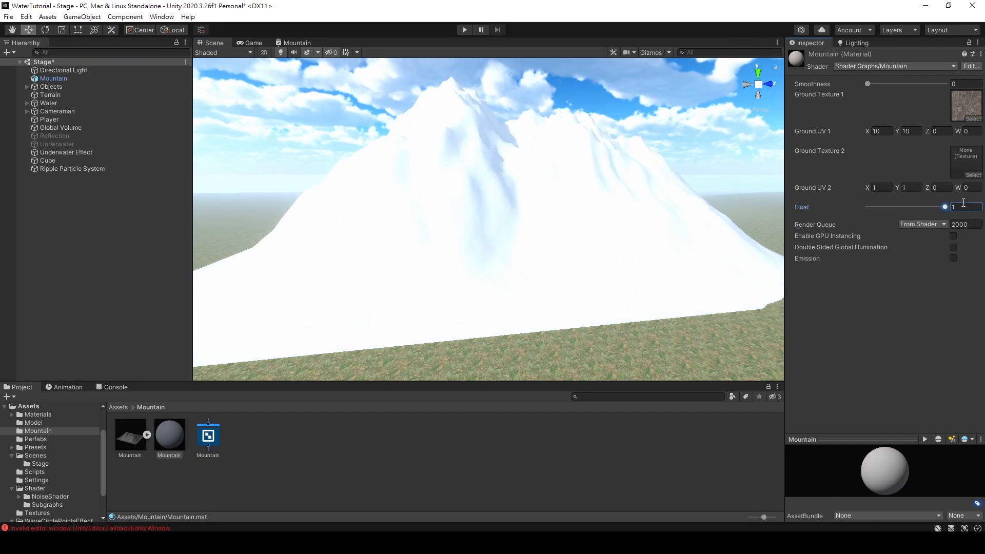
Assign the Rock020_1K_Color texture to the material's Ground Texture 2
click(972, 176)
drag(979, 218, 980, 459)
scroll(864, 371, up, 20)
scroll(864, 373, up, 3)
double_click(706, 324)
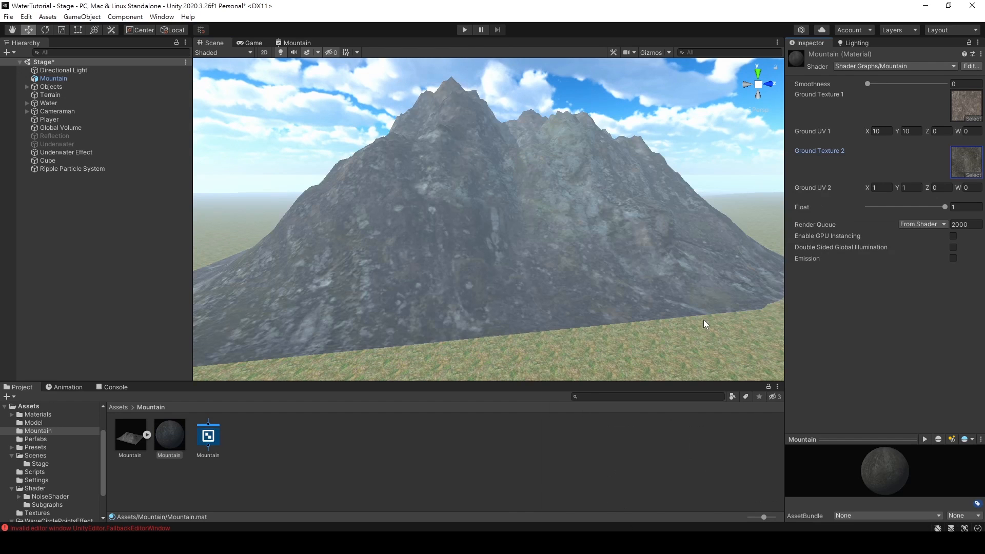
Set Ground UV 2 to X 8 and Y 8
click(880, 188)
text(8)
key(Tab)
text(8)
Vary the material's Float value to preview the blend between the two ground textures, ending at 1
click(945, 207)
drag(945, 208, 889, 208)
mouse_move(976, 212)
mouse_down()
mouse_move(860, 205)
mouse_move(972, 204)
mouse_up()
Group the ground texture nodes and the Lerp under the name Ground and move the group away from the master stack
click(296, 43)
right_click(295, 43)
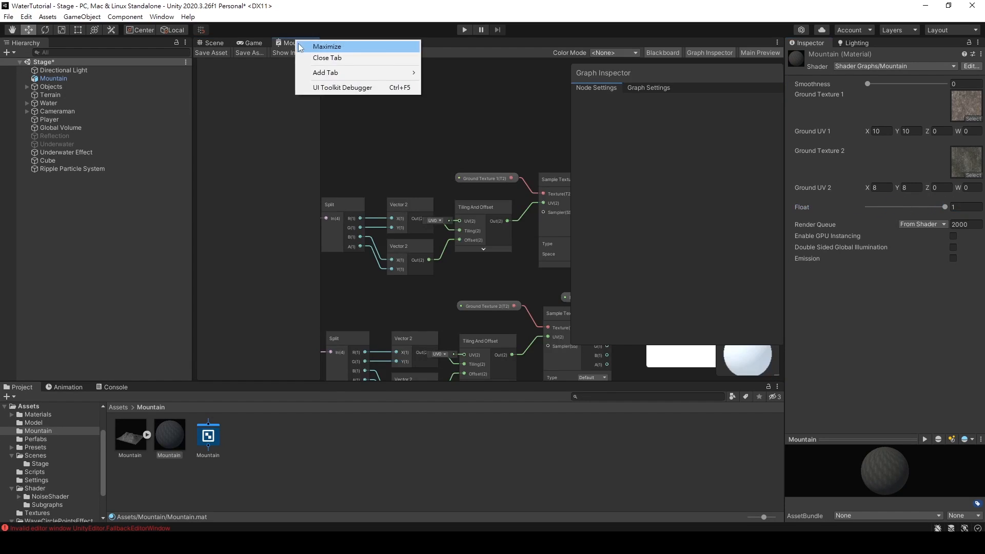
click(306, 45)
drag(311, 193, 589, 369)
right_click(537, 268)
click(568, 408)
text(Ground)
key(Return)
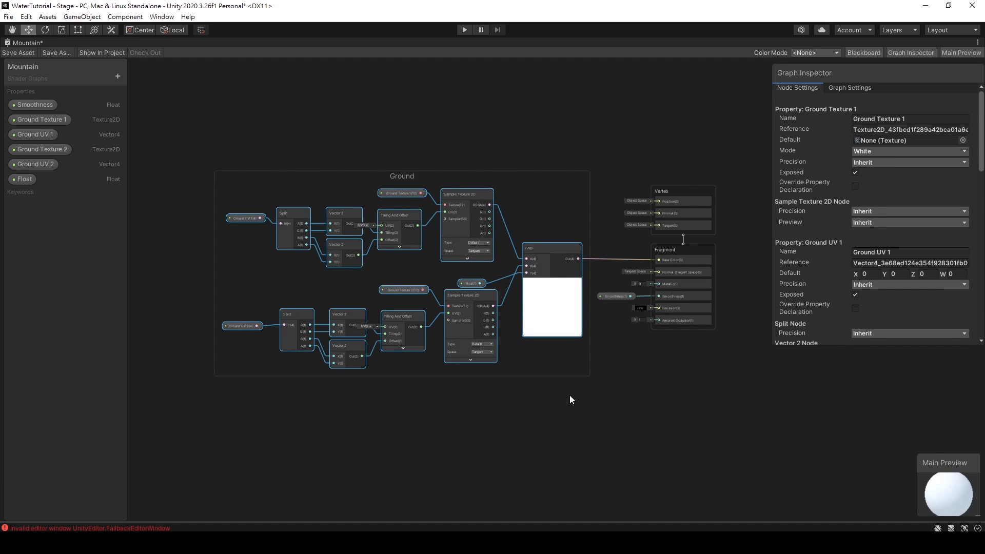
scroll(401, 176, up, 3)
drag(402, 176, 300, 123)
Add a Simple Noise node in the empty area below the Ground group
scroll(336, 390, down, 3)
middle_drag(338, 444, 409, 336)
scroll(328, 342, up, 2)
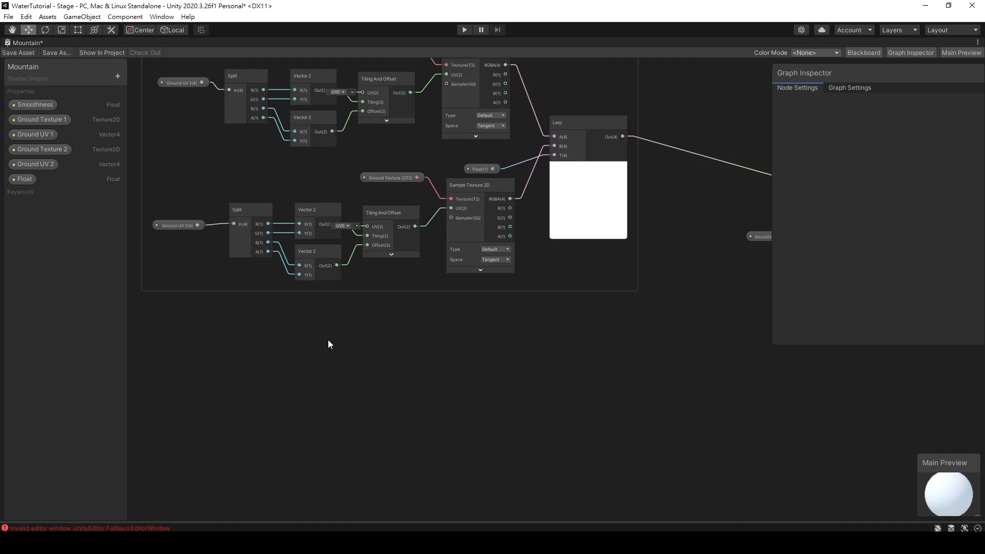
middle_drag(328, 343, 351, 311)
right_click(331, 328)
click(340, 334)
text(noise)
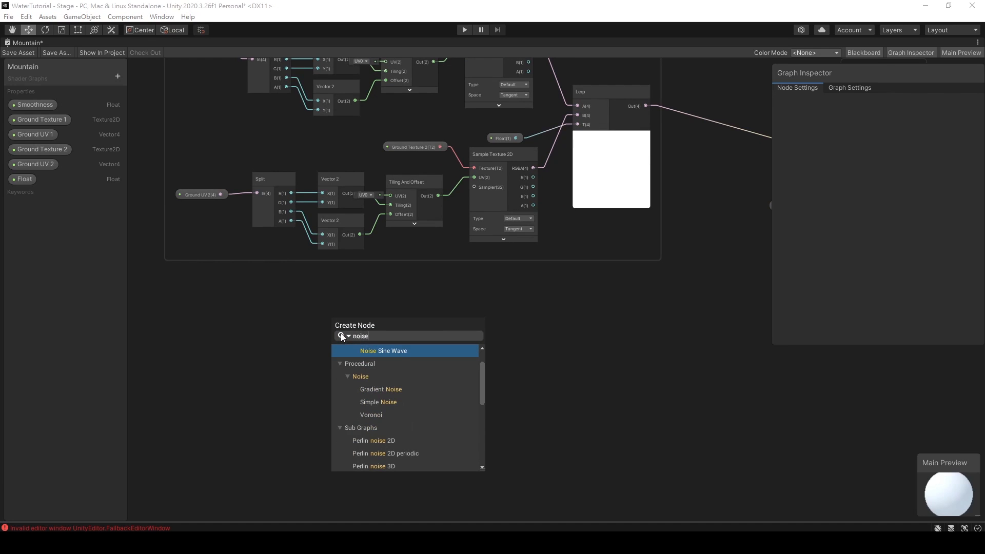
click(373, 402)
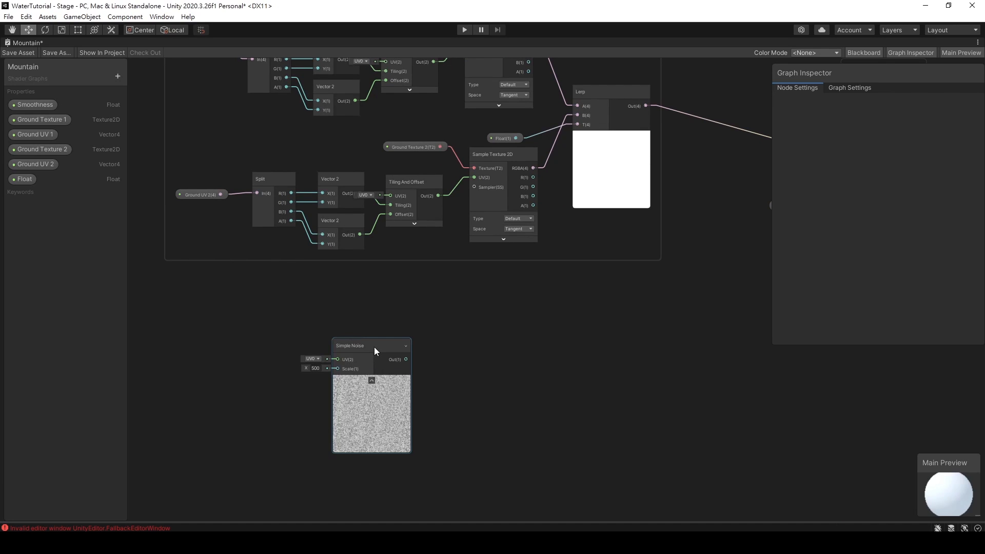
Set the Simple Noise scale to 1, collapse its preview, and move it aside to make room for its inputs
scroll(399, 315, up, 3)
drag(401, 277, 444, 288)
text(1)
click(468, 344)
drag(457, 324, 567, 323)
Duplicate the Split, Vector 2 and Tiling And Offset nodes and connect the copied Tiling And Offset to Simple Noise's UV
scroll(307, 266, down, 2)
middle_drag(308, 263, 422, 300)
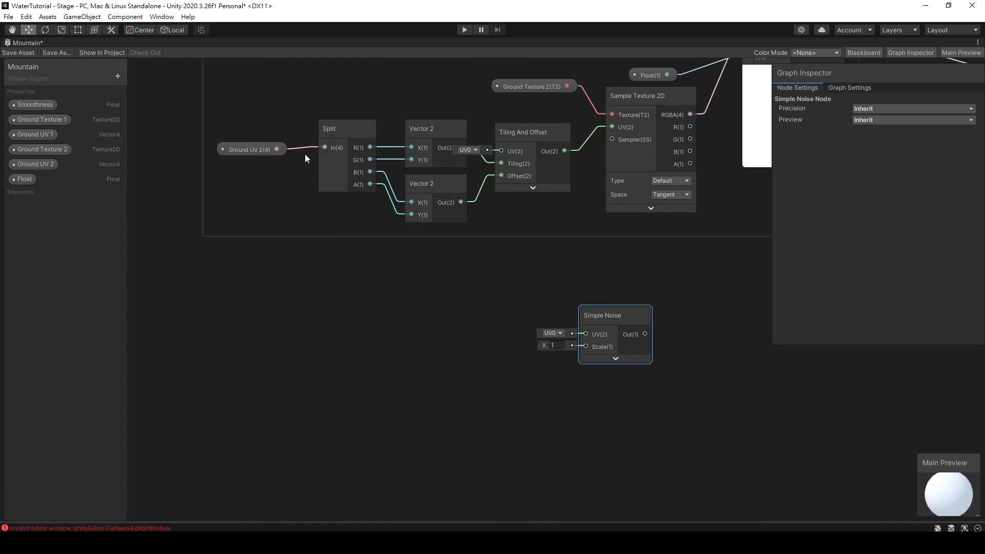
drag(300, 130, 583, 190)
key(ctrl+d)
drag(525, 207, 411, 352)
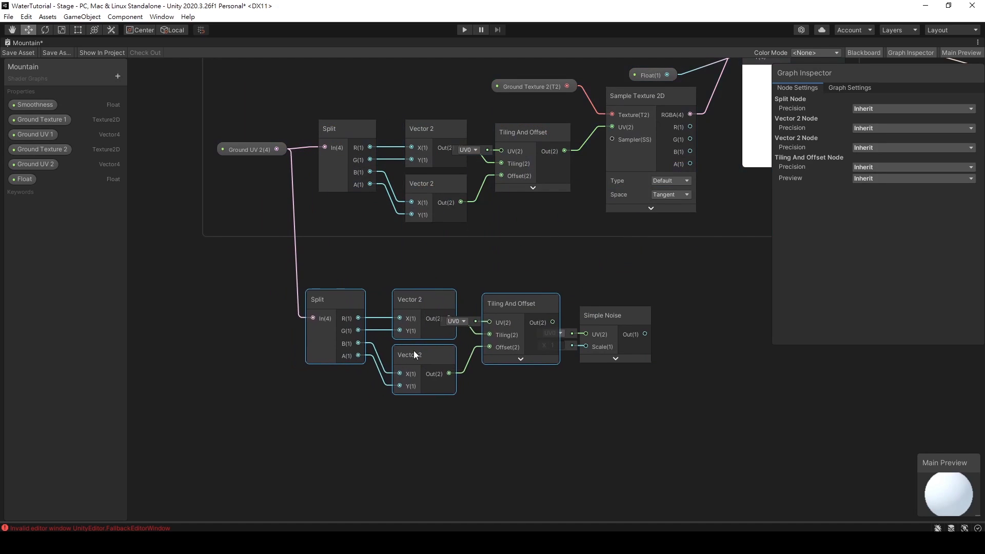
drag(552, 323, 619, 310)
Add a Vector 4 property named Noise UV with default X and Y of 1
click(117, 76)
click(144, 121)
text(Noise UV)
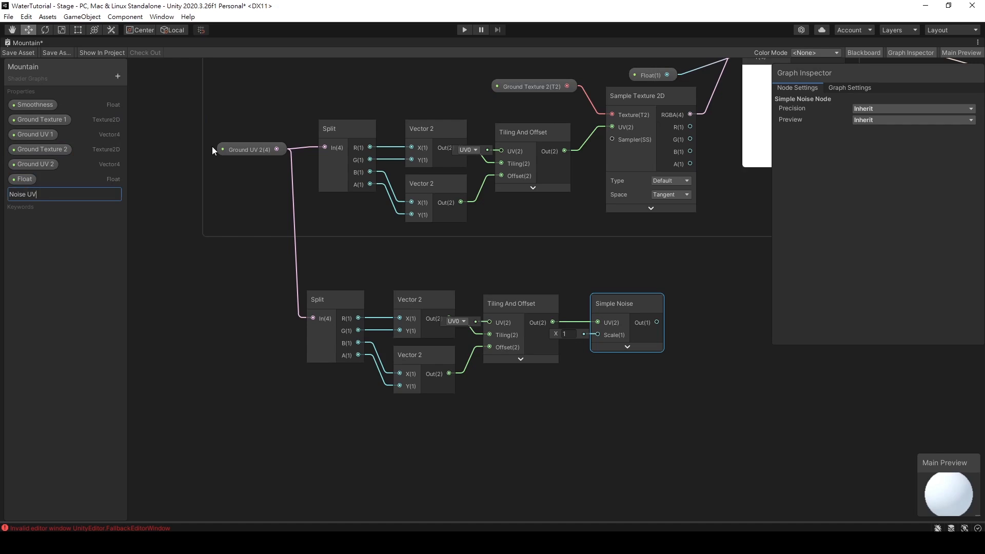
key(Return)
click(867, 140)
text(1)
click(899, 140)
text(1)
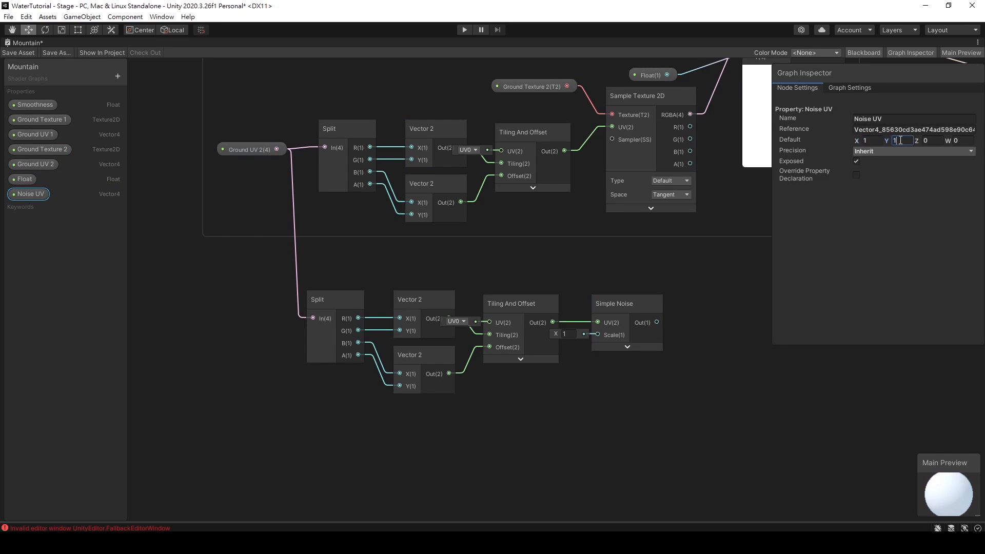
Delete the Float property and its leftover node feeding the Lerp
click(25, 179)
key(Delete)
scroll(590, 205, down, 1)
middle_drag(591, 205, 483, 267)
click(550, 163)
key(Delete)
Place the Noise UV property in the graph and connect it to the noise chain's Split node
middle_drag(262, 344, 313, 343)
scroll(312, 343, up, 1)
drag(32, 179, 182, 349)
drag(273, 370, 285, 368)
drag(221, 357, 235, 365)
click(367, 306)
Connect Simple Noise's output to the Lerp's T input and to Base Color to preview the noise
middle_drag(475, 324, 410, 385)
drag(564, 434, 655, 167)
scroll(669, 364, down, 3)
middle_drag(669, 365, 353, 417)
drag(321, 443, 664, 276)
Restore the maximized graph editor to normal size and return to the Scene view
right_click(28, 45)
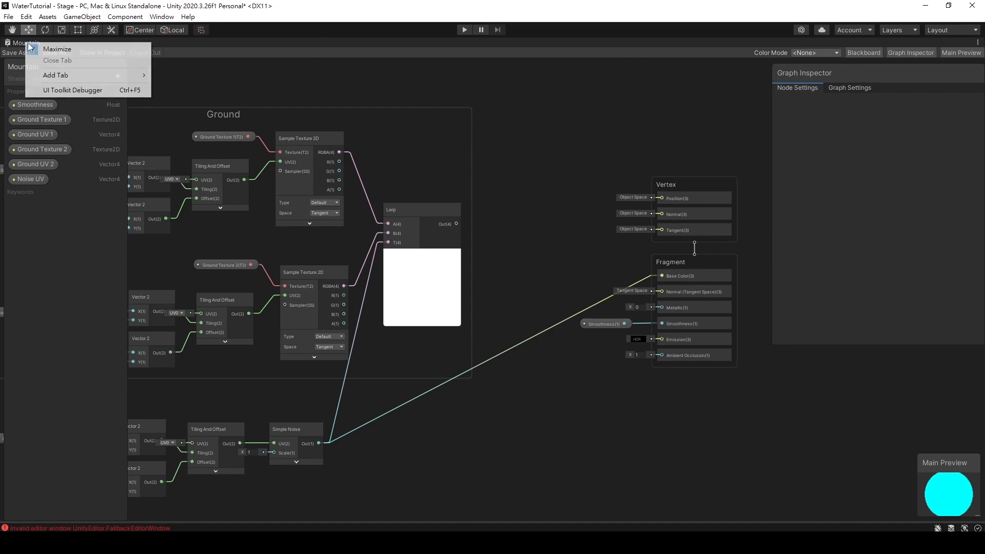
click(29, 48)
click(213, 42)
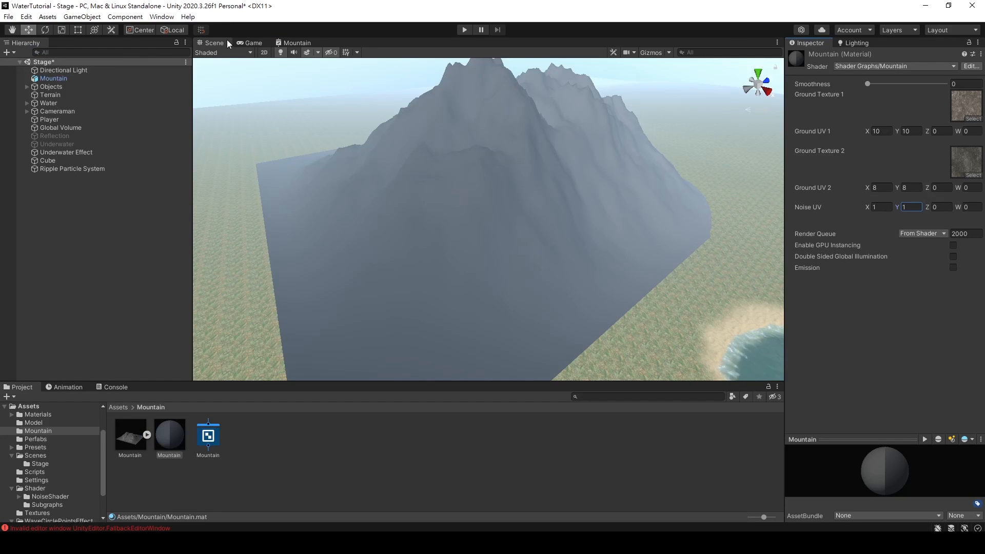
Try larger Noise UV tiling on the mountain, first X 10, then X 100 and Y 100 with Z at 0
click(889, 209)
text(10)
click(915, 208)
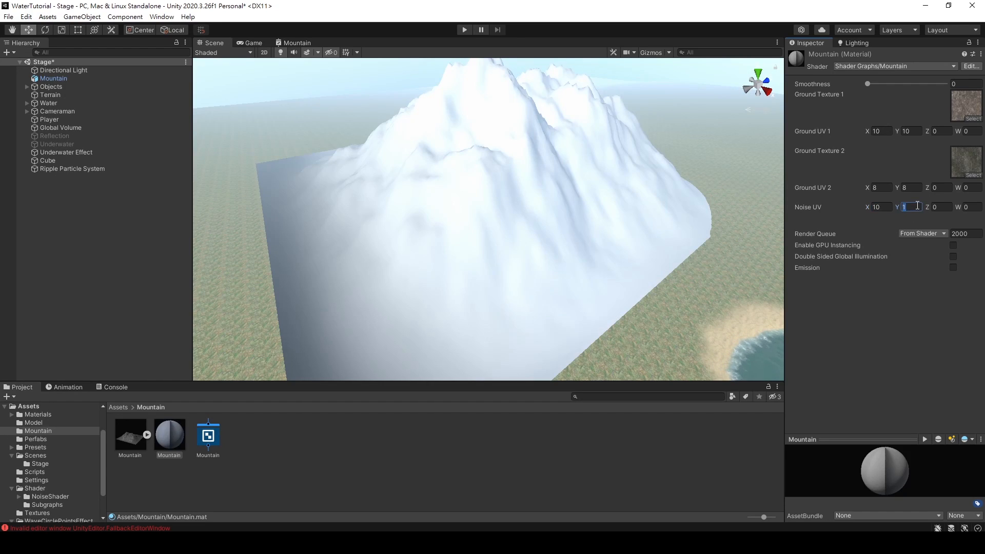
text(100)
click(886, 206)
text(100)
drag(929, 209, 947, 205)
text(0)
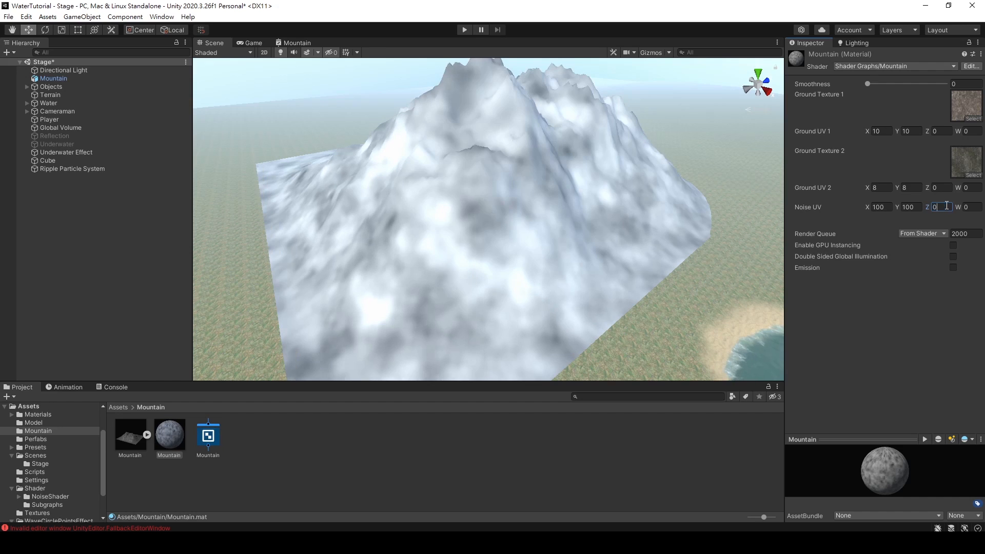
Set Noise UV to X 200 and Y 200
double_click(881, 207)
text(200)
key(Tab)
text(200)
alt+drag(645, 203, 624, 216)
Reconnect the Lerp's output to Base Color in the Mountain graph, replacing the noise preview connection
click(298, 42)
scroll(400, 153, down, 5)
scroll(505, 175, up, 2)
middle_drag(515, 169, 375, 190)
drag(492, 211, 499, 220)
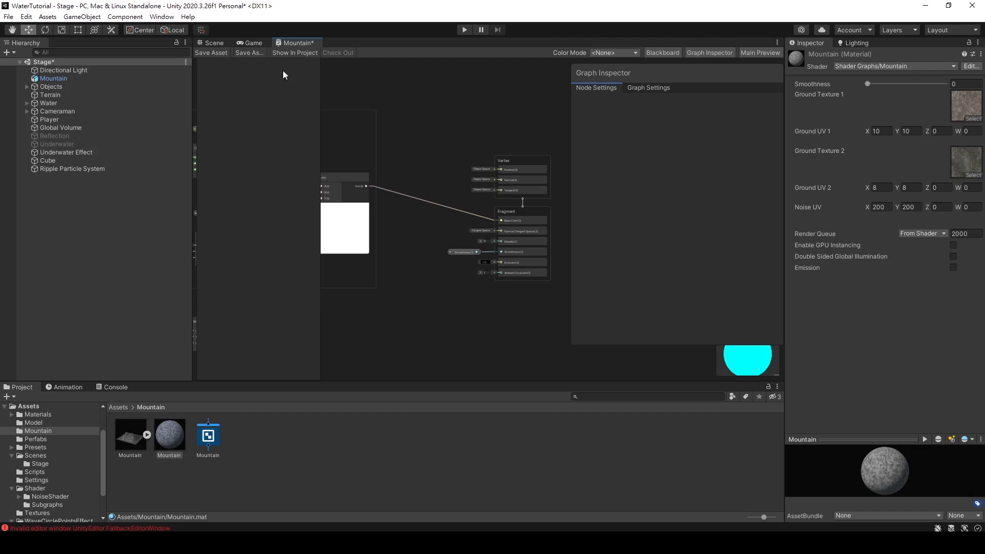
Save the shader graph and examine the noise-blended ground textures on the mountain slope in the Scene view
click(215, 54)
click(215, 45)
key(w)
right_drag(407, 163, 477, 178)
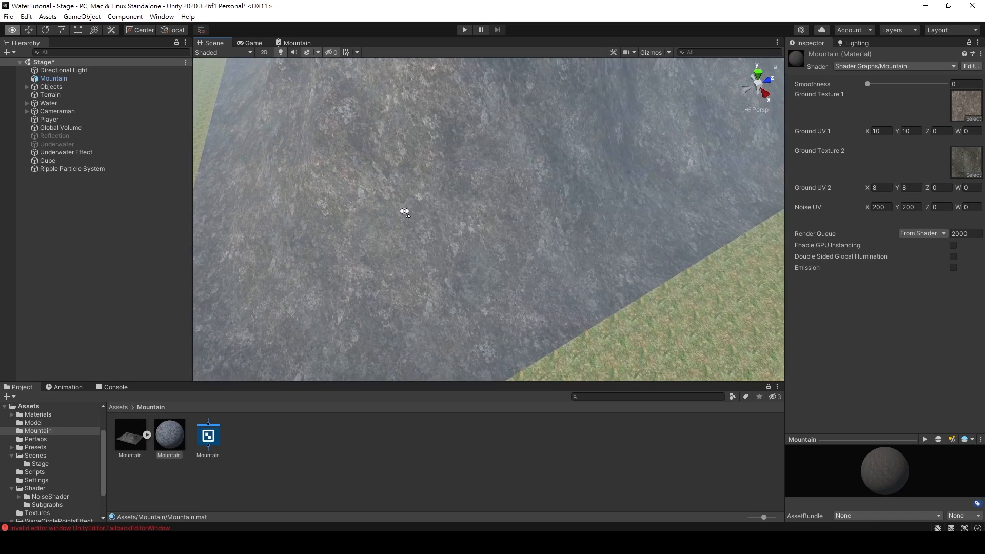
right_drag(404, 210, 418, 204)
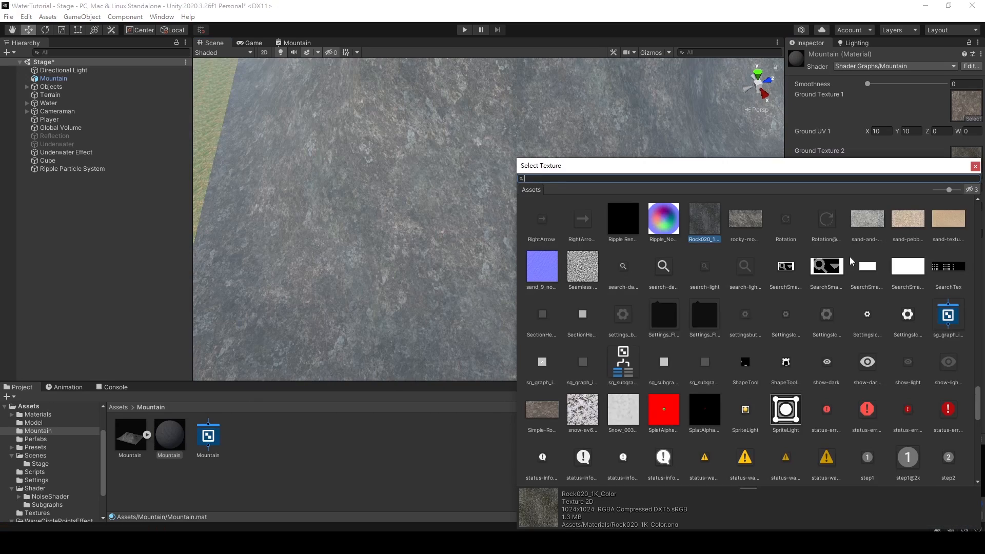
Compare several rock and sand textures for Ground Texture 2 and assign the one labelled rocky-mo..
click(739, 223)
click(859, 215)
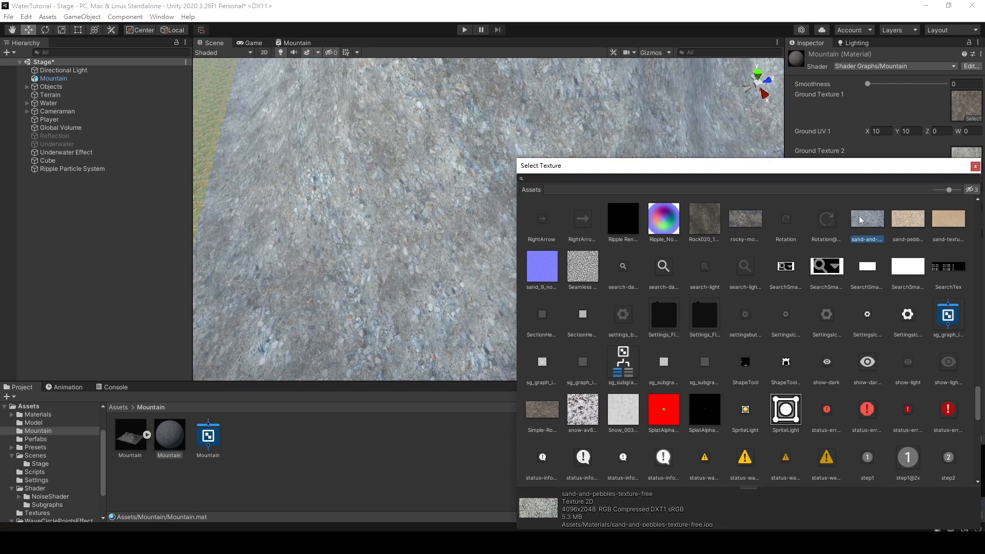
click(535, 408)
click(590, 266)
click(714, 216)
click(745, 217)
double_click(746, 215)
key(s)
right_drag(570, 219, 571, 158)
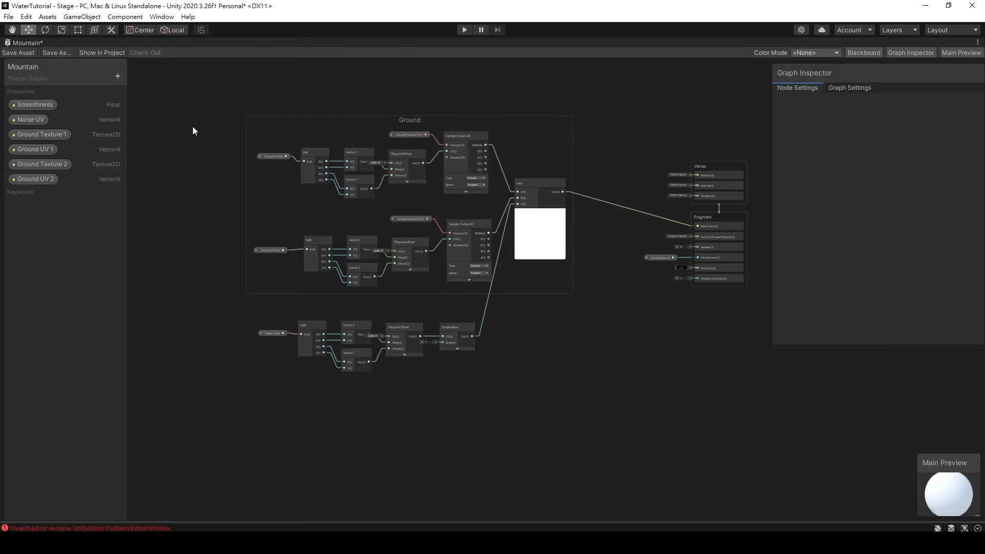
Add a Texture2D property named Snow Texture 1 and a Vector4 property named Snow UV 1 to the Mountain graph
scroll(192, 126, up, 2)
scroll(192, 126, down, 1)
middle_drag(205, 163, 196, 119)
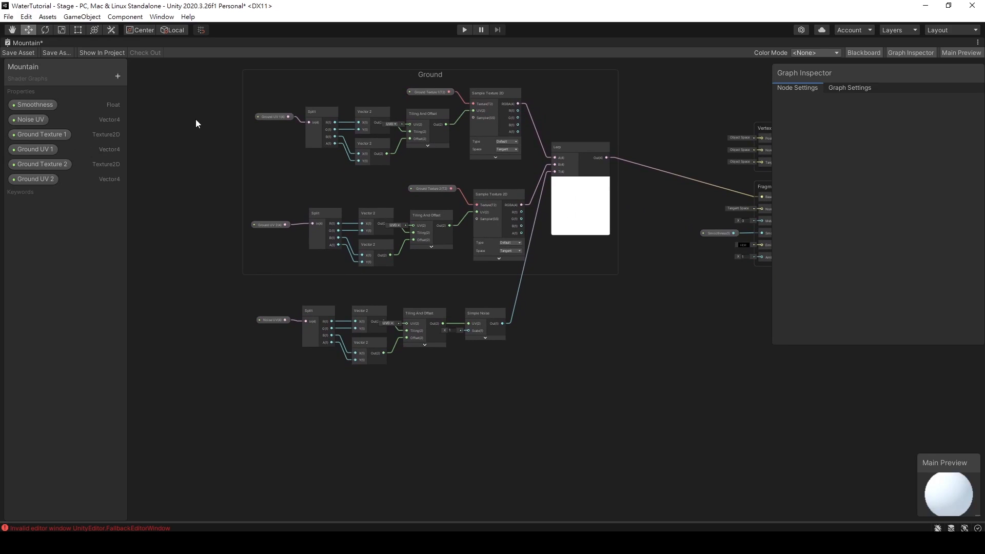
click(118, 76)
click(192, 152)
text(Snow Texture 1)
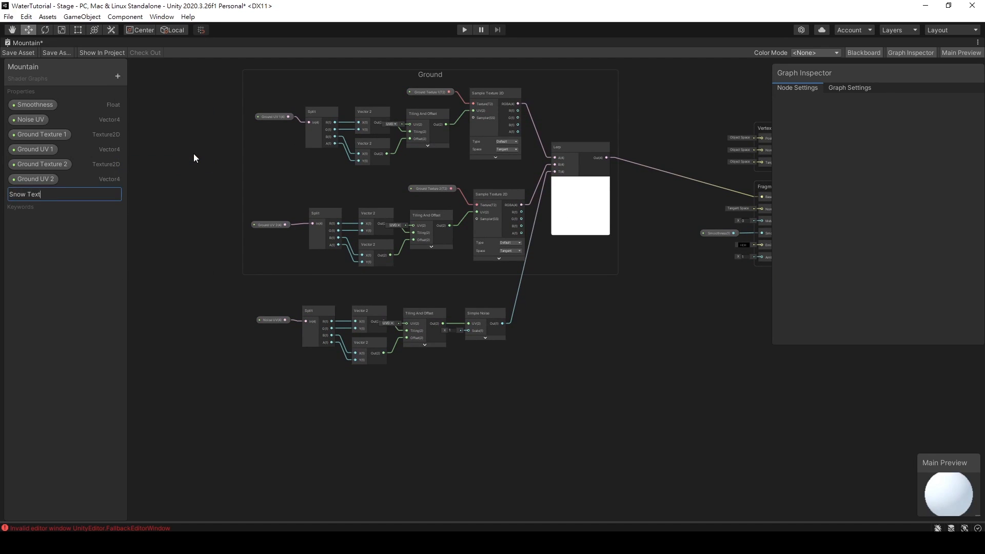
key(Return)
click(118, 76)
click(163, 115)
text(Snow UV 1)
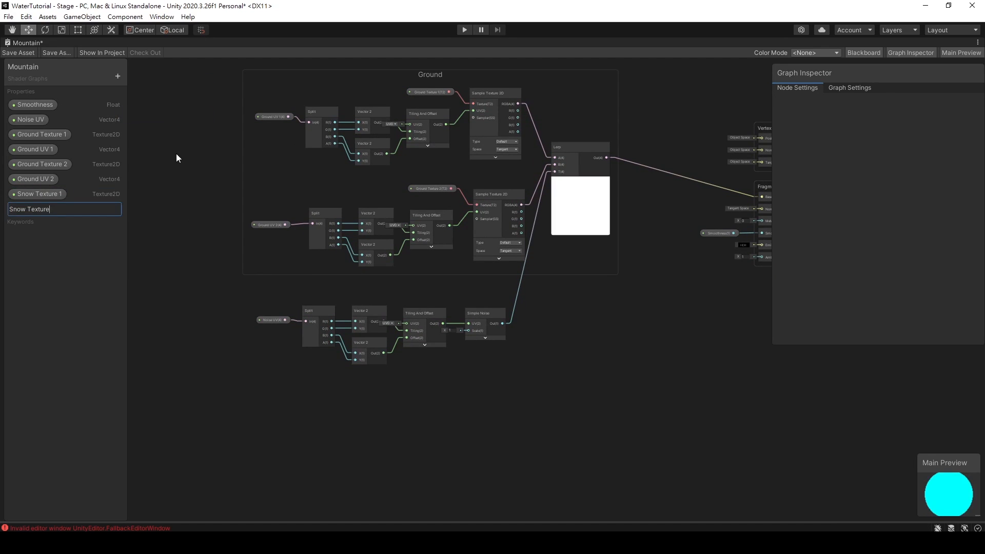
key(Return)
Add a Texture2D property named Snow Texture 2 and a Vector4 property named Snow UV 2
click(117, 75)
click(166, 154)
text(Snow Texture 2)
key(Return)
click(118, 76)
click(168, 108)
text(Snow UV 2)
key(Return)
Duplicate the Ground group below the noise nodes and title the copy Snow
drag(193, 73, 570, 254)
key(ctrl+d)
drag(590, 88, 426, 401)
middle_drag(585, 362, 592, 254)
double_click(439, 297)
text(Snow)
key(Return)
Replace the Snow group's Ground Texture 1 and Ground Texture 2 nodes with Snow Texture 1 and Snow Texture 2, wired to the texture samplers
scroll(562, 270, up, 5)
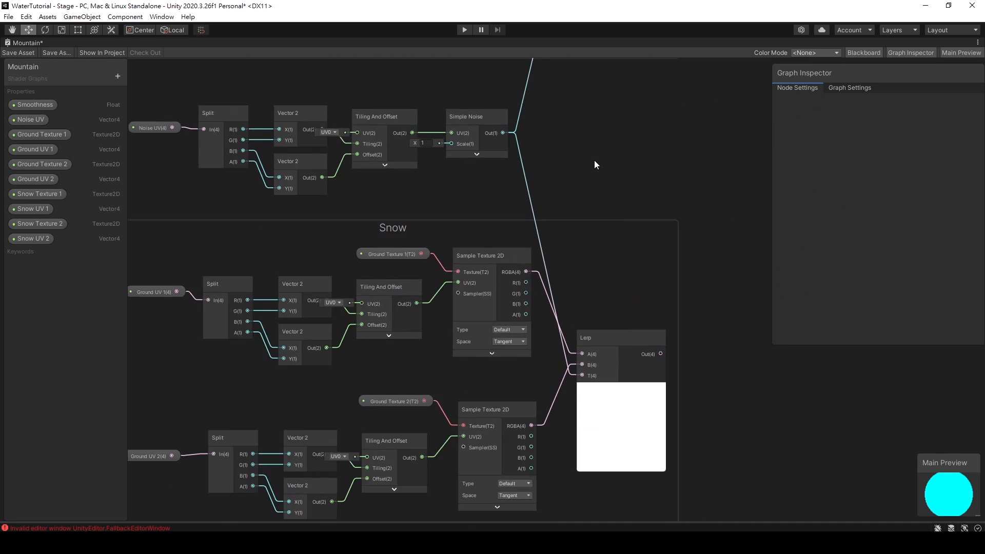
click(429, 233)
key(Delete)
drag(37, 193, 408, 228)
drag(38, 223, 410, 357)
click(444, 379)
key(Delete)
drag(473, 363, 514, 403)
drag(463, 231, 507, 250)
Replace the Snow group's Ground UV nodes with Snow UV 1 and Snow UV 2, setting both properties' defaults to X 1 and Y 1
drag(38, 213, 258, 278)
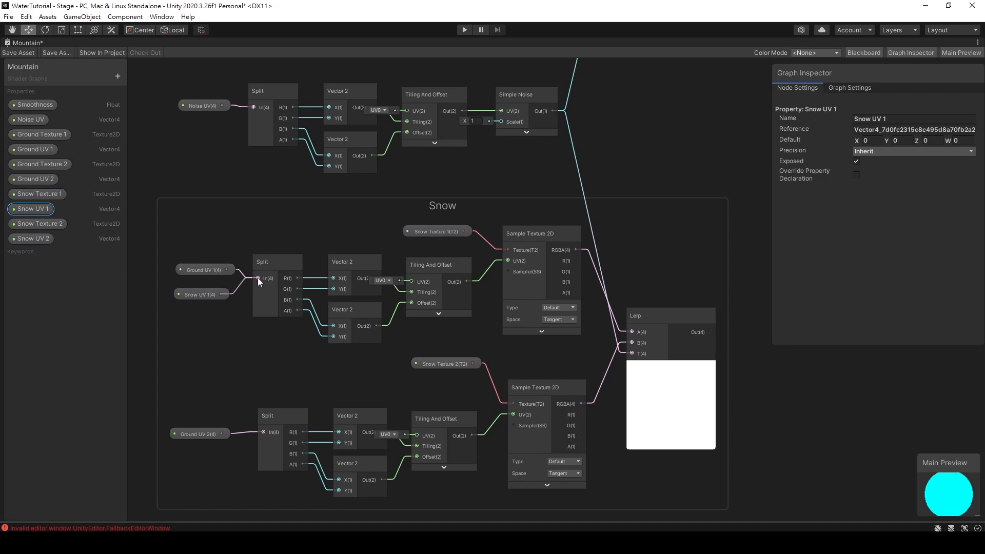
drag(40, 238, 173, 447)
drag(221, 453, 264, 431)
click(203, 434)
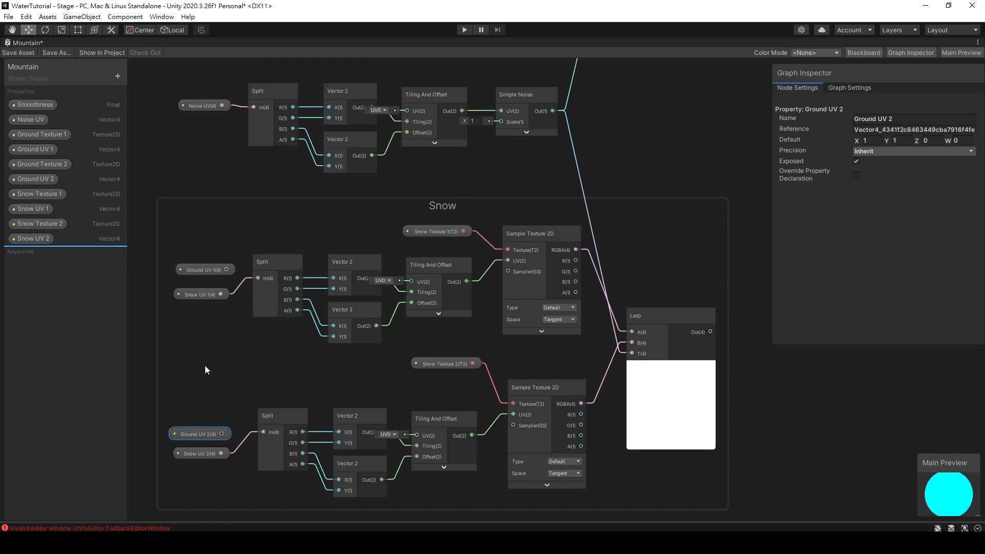
key(Delete)
click(205, 267)
key(Delete)
click(33, 208)
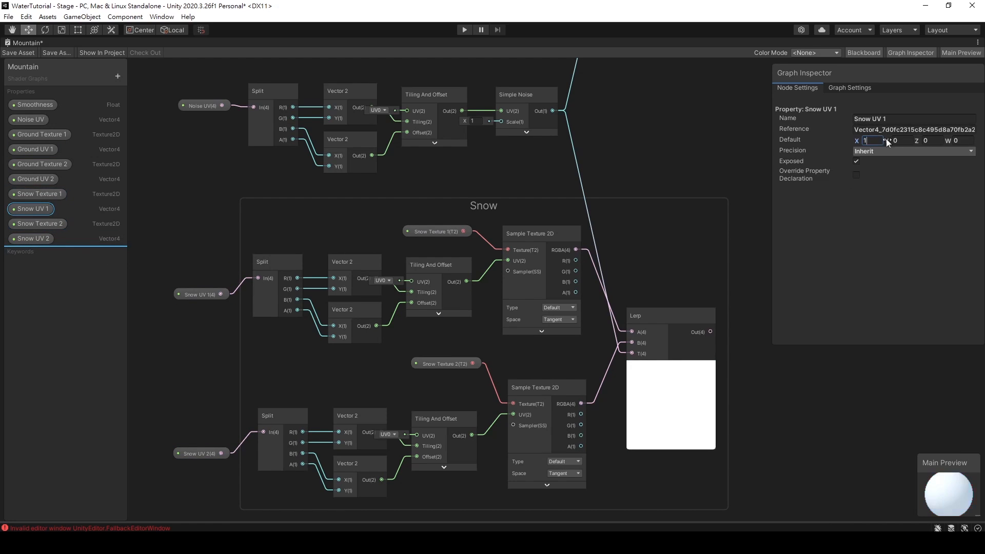
click(33, 238)
Connect the Snow group's Lerp output to Base Color, save the graph and frame the mountain in the Scene view
scroll(657, 176, down, 1)
middle_drag(656, 176, 381, 257)
scroll(443, 255, down, 1)
middle_drag(444, 255, 431, 325)
drag(416, 444, 594, 131)
right_click(21, 45)
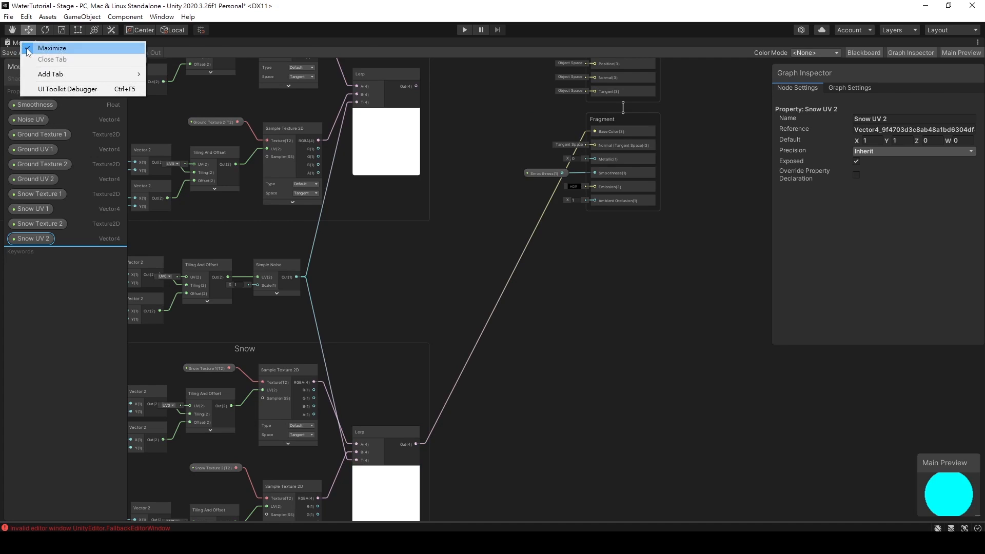
click(27, 47)
click(213, 43)
key(f)
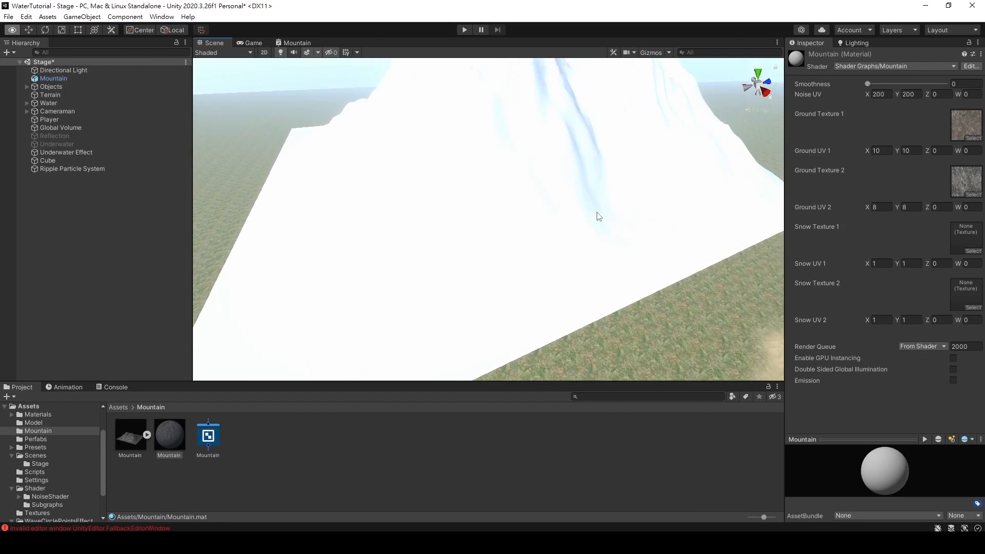
Assign the snow-av6... texture to Snow Texture 1 and set Snow UV 1 to X 8 and Y 8
click(972, 252)
text(snow)
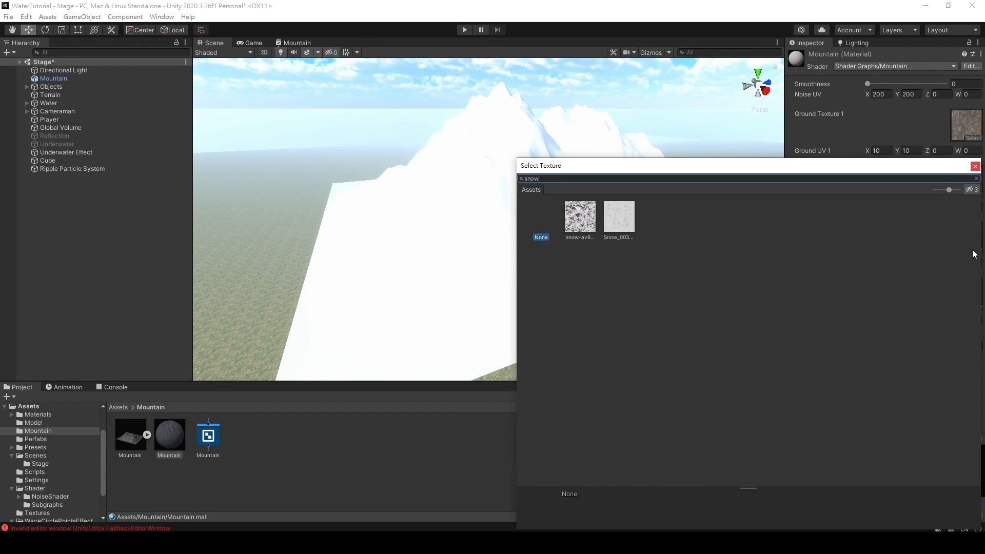
double_click(594, 214)
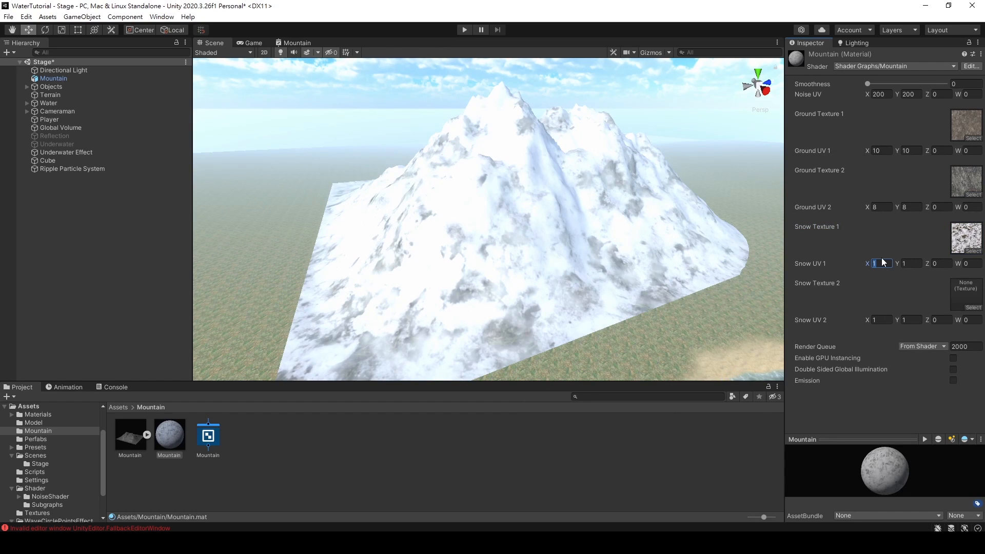
text(8)
click(911, 262)
text(8)
Assign the Snow_003... texture to Snow Texture 2 and set Snow UV 2 to X 12 and Y 12
click(969, 308)
text(snow)
double_click(612, 226)
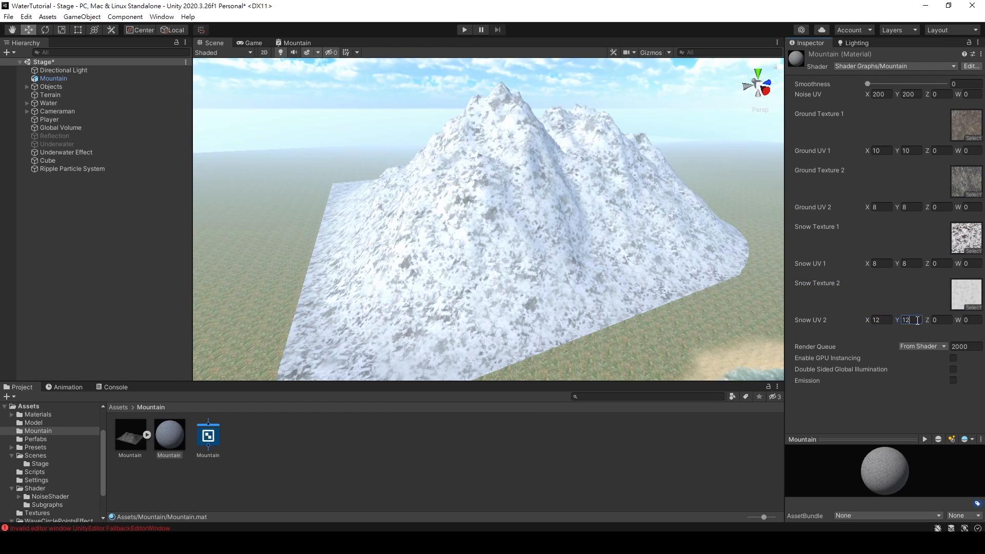
text(12)
alt+drag(599, 244, 563, 238)
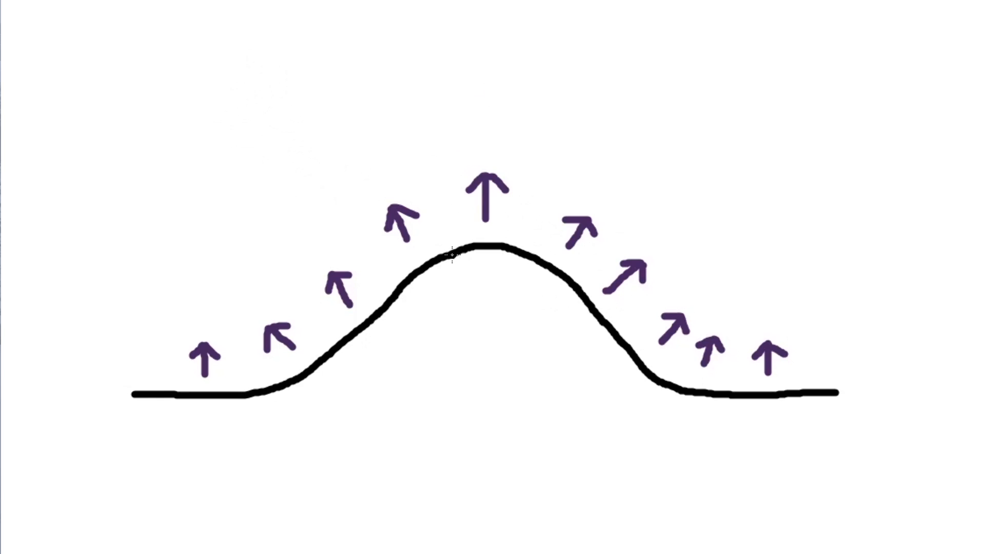
mouse_move(413, 100)
mouse_down()
mouse_move(602, 91)
mouse_move(410, 107)
mouse_move(633, 99)
mouse_up()
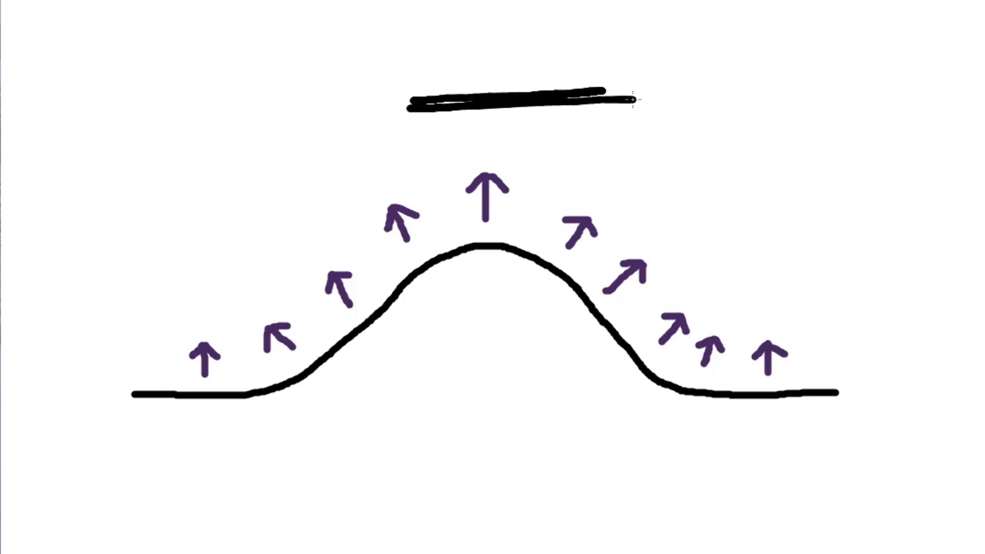
key(ctrl+z)
mouse_move(466, 151)
mouse_down()
mouse_move(464, 226)
mouse_move(469, 150)
mouse_up()
mouse_move(211, 311)
mouse_down()
mouse_move(176, 340)
mouse_move(257, 302)
mouse_move(219, 306)
mouse_up()
mouse_move(681, 290)
mouse_down()
mouse_move(640, 350)
mouse_move(805, 377)
mouse_move(690, 276)
mouse_move(678, 286)
mouse_up()
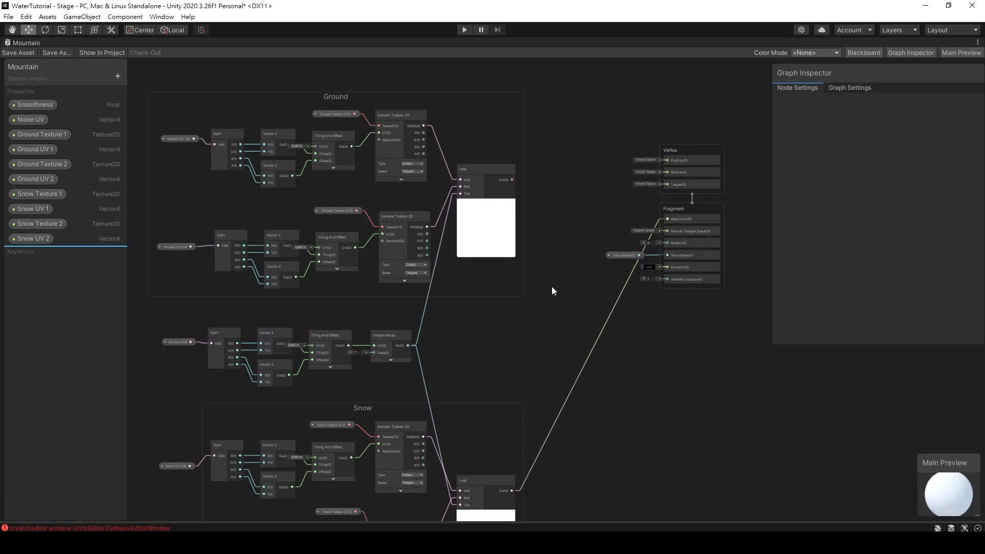
Add a Normal Vector node in World space above the Ground group and collapse its preview
scroll(552, 286, up, 3)
scroll(487, 157, up, 2)
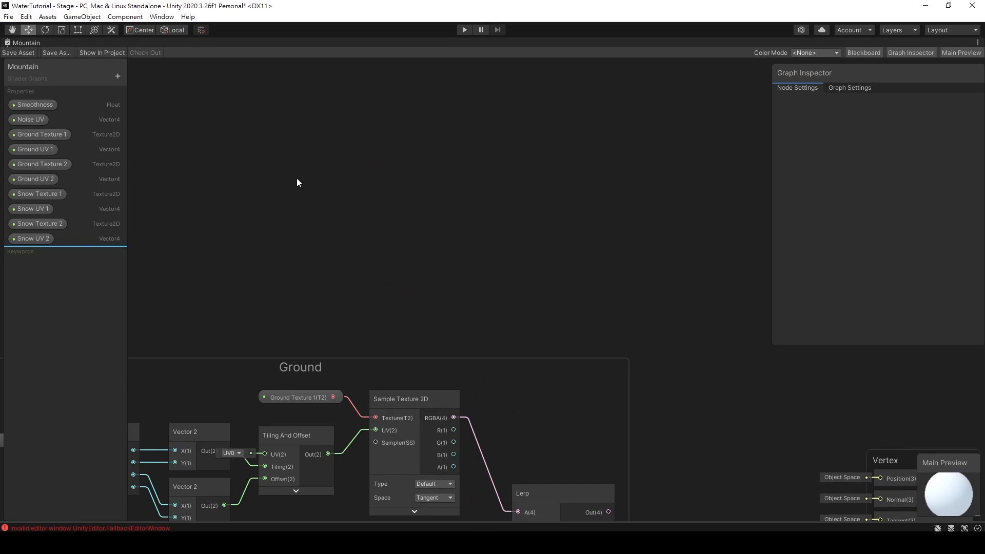
right_click(296, 179)
click(301, 182)
text(normal)
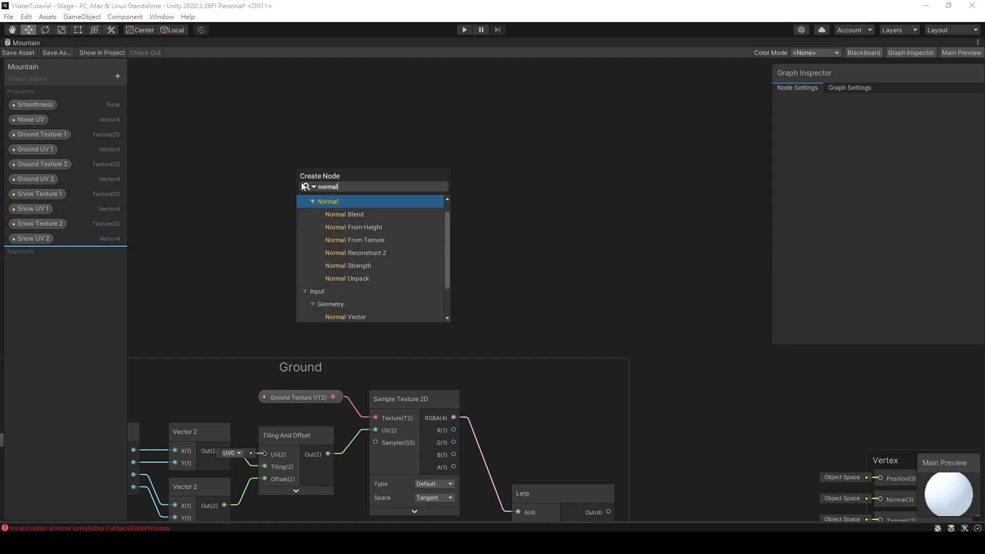
scroll(334, 260, down, 3)
click(350, 280)
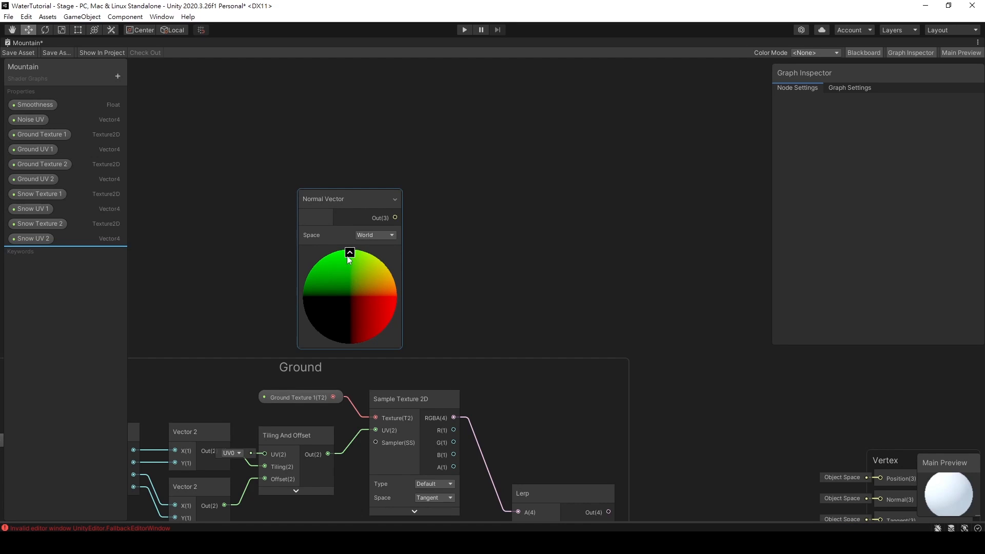
drag(345, 198, 340, 172)
click(359, 221)
Create a Distance node with the Normal Vector feeding A, collapse its preview and set Y of B to 1
drag(408, 229, 426, 237)
text(dis)
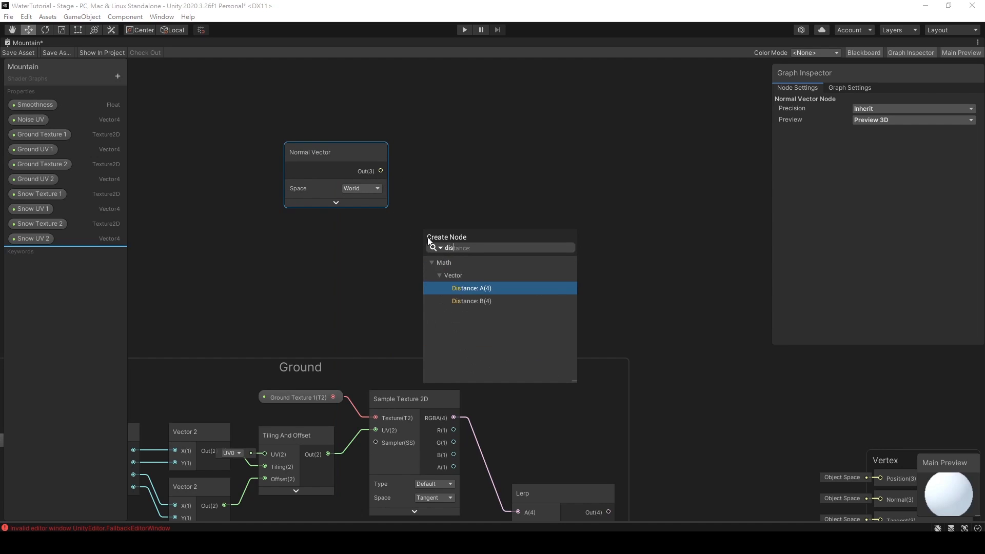
key(Return)
click(467, 276)
scroll(470, 279, up, 1)
click(358, 259)
text(1)
click(356, 244)
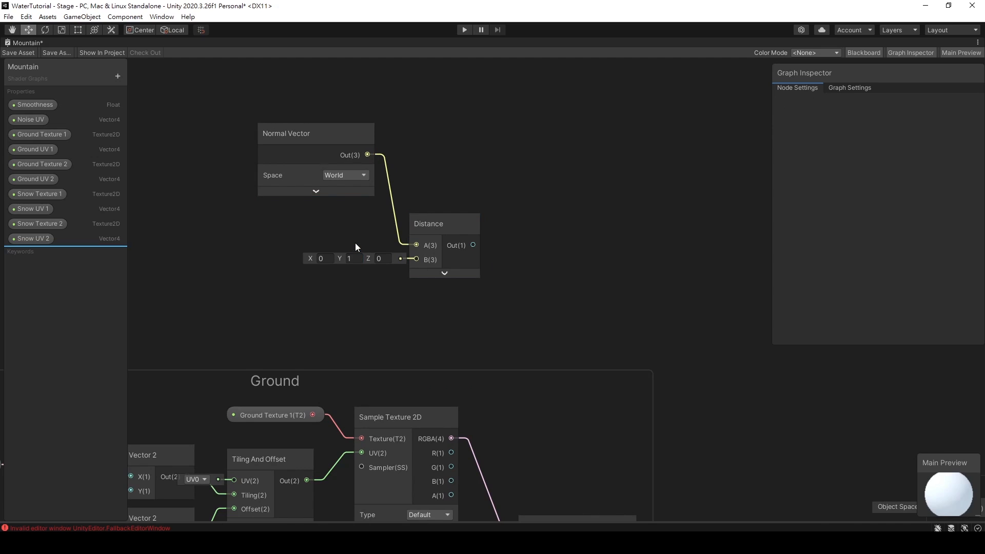
Connect the Distance output to Base Color, save the graph and examine the slope shading on the mountain in the Scene view
scroll(493, 227, down, 1)
middle_drag(516, 263, 385, 193)
drag(345, 173, 754, 444)
middle_drag(227, 162, 285, 256)
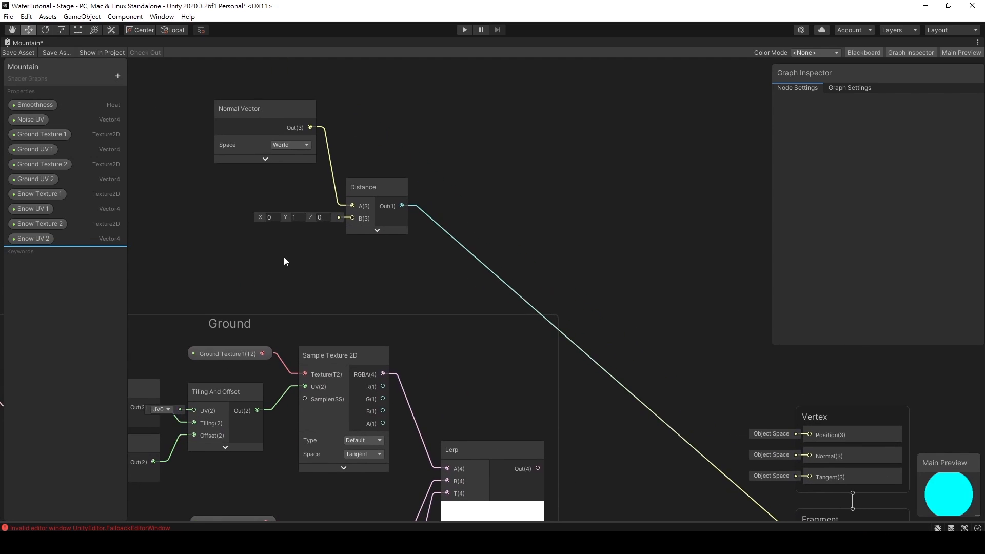
right_click(25, 42)
click(81, 46)
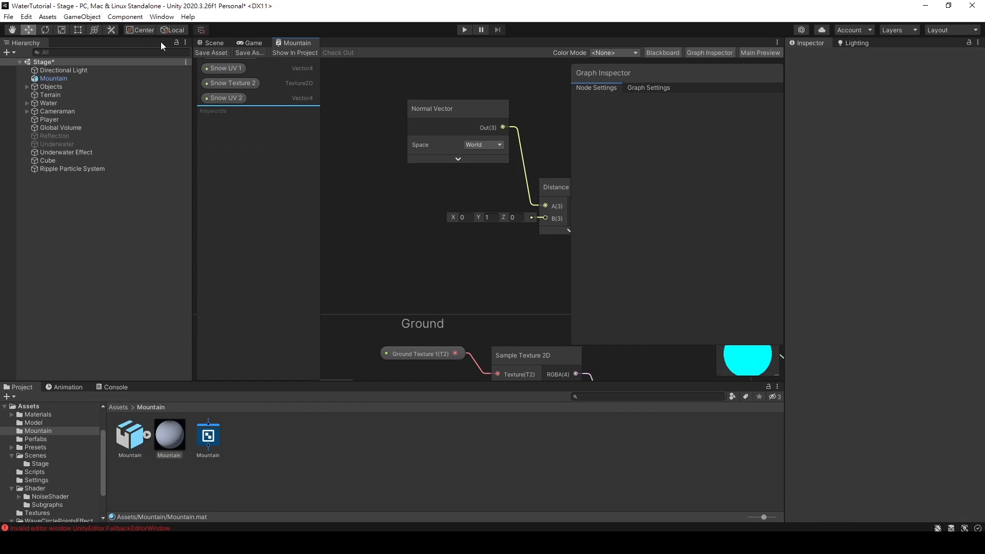
click(210, 44)
right_drag(495, 256, 490, 229)
Return to the maximized Mountain graph and add a Vector2 property named Snow Step
click(296, 41)
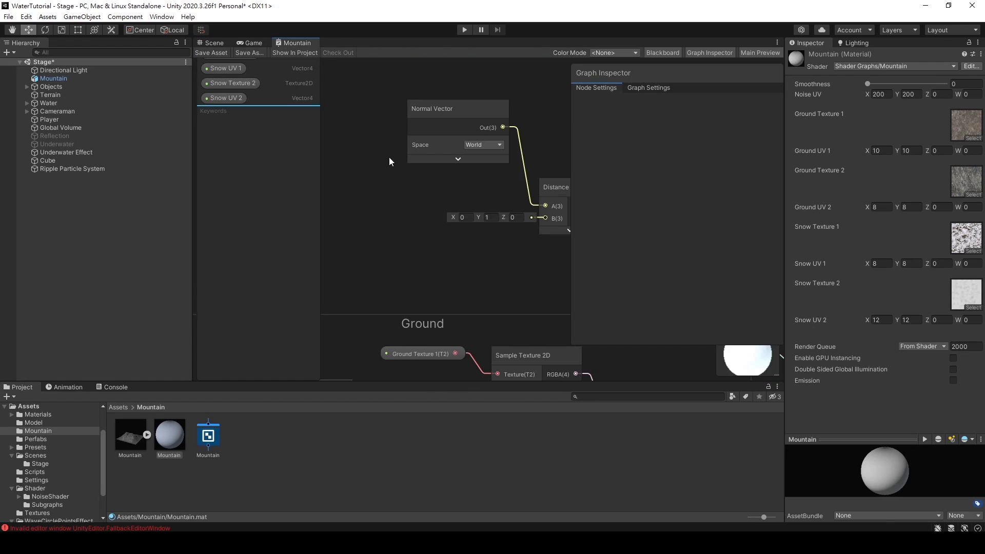
double_click(294, 43)
click(118, 75)
click(220, 92)
text(Snow Step)
key(Return)
Create a Smoothstep node with the Distance output feeding In, collapse its preview and place it beside the Distance node
scroll(272, 151, up, 5)
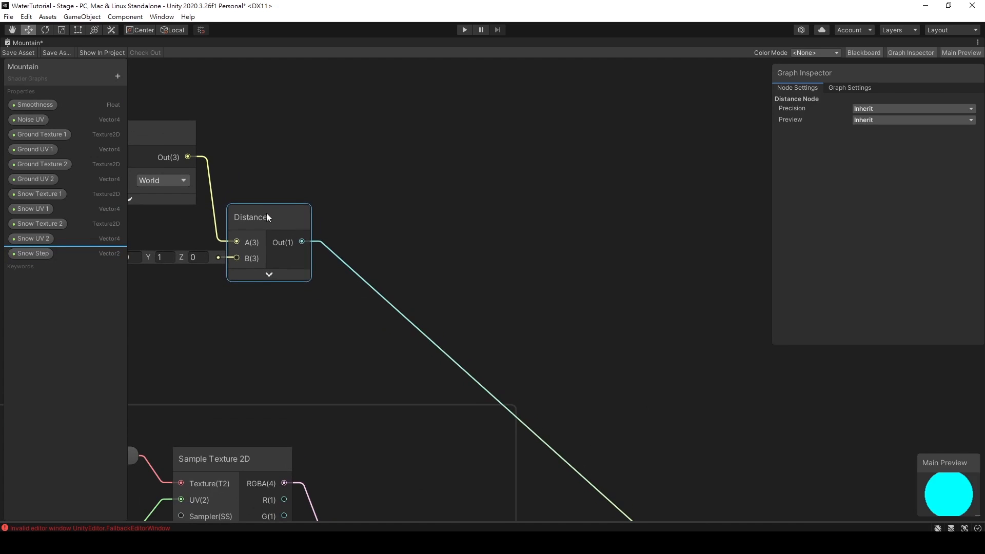
drag(303, 237, 354, 241)
text(smooth)
key(Down)
key(Down)
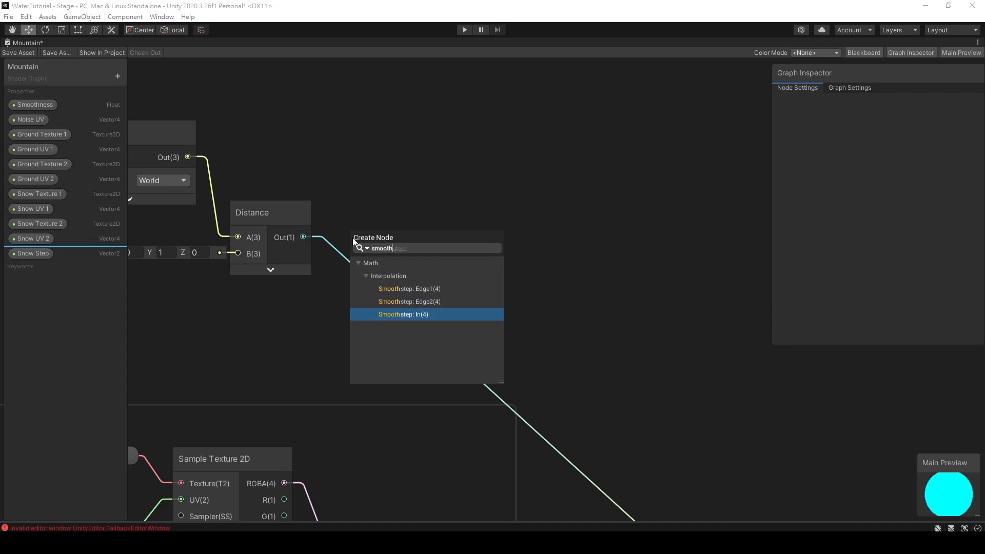
key(Return)
click(409, 271)
drag(388, 201, 418, 154)
middle_drag(414, 246, 487, 342)
Place Snow Step in the graph and split it, wiring R to the Smoothstep's Edge1 and G to Edge2
scroll(487, 342, down, 1)
drag(33, 253, 189, 167)
text(split)
drag(251, 173, 456, 279)
key(Return)
drag(361, 186, 456, 293)
Connect the Smoothstep output to Base Color, set Snow Step's default Y to 1 and save the graph
scroll(489, 279, down, 3)
middle_drag(499, 274, 411, 193)
drag(427, 201, 648, 435)
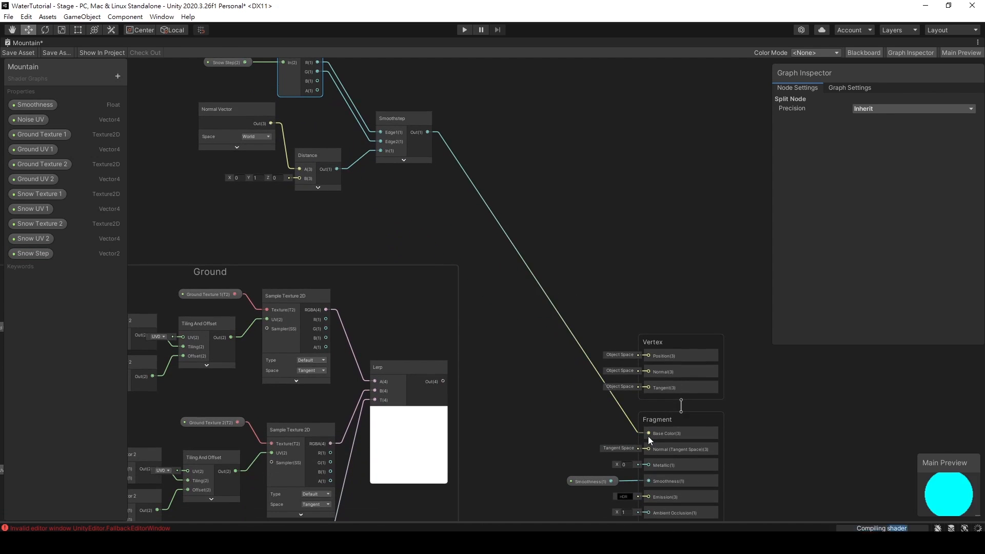
click(18, 253)
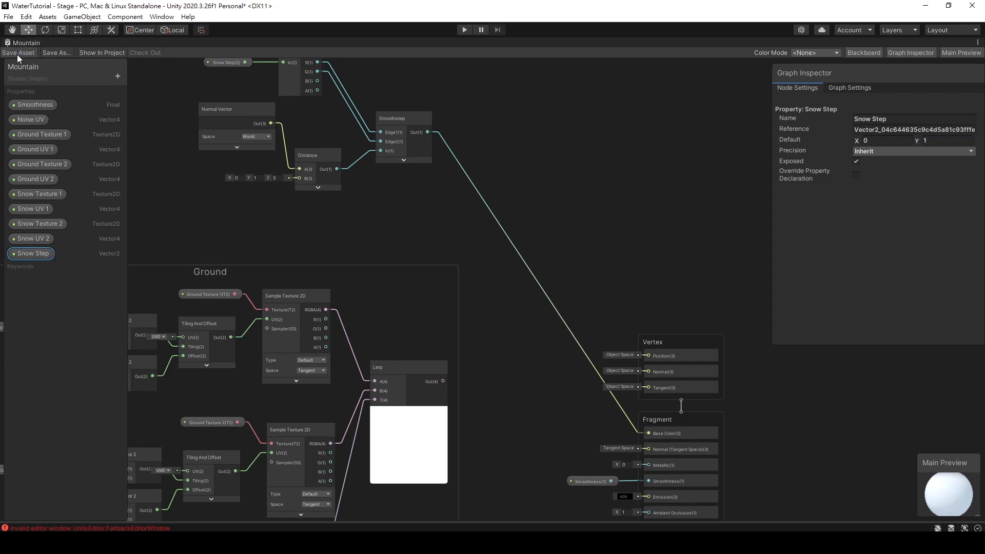
Set the material's Snow Step Y to 1.49 and examine the slope mask around the mountain
click(208, 40)
mouse_move(897, 338)
mouse_down()
mouse_move(912, 335)
mouse_move(895, 331)
mouse_move(903, 331)
mouse_up()
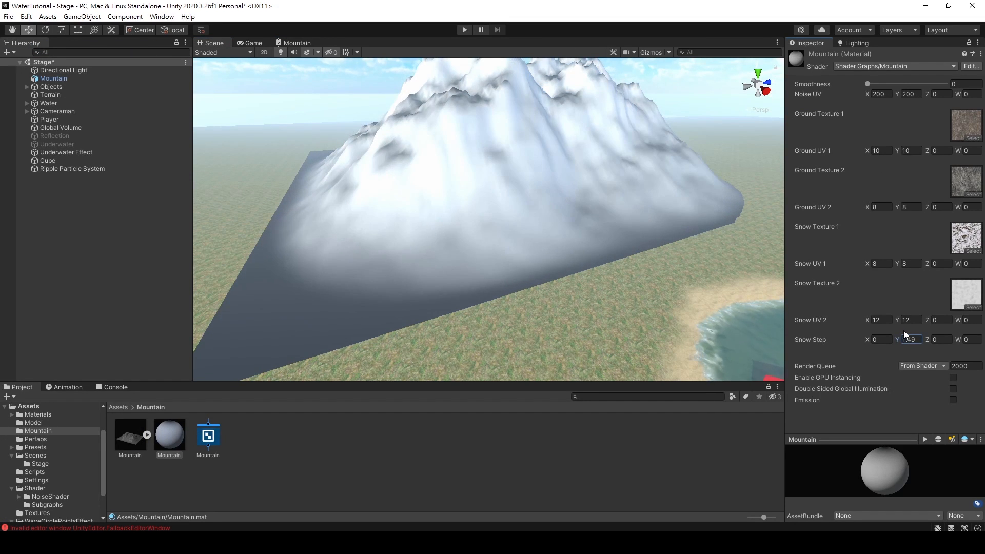
alt+drag(397, 158, 485, 154)
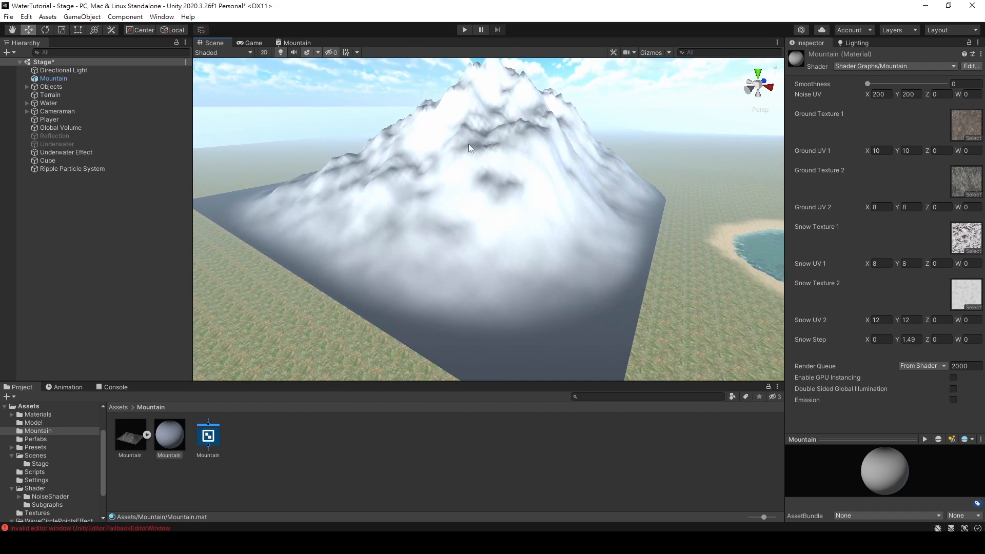
Return to the maximized Mountain graph and reposition the slope-mask nodes above the Ground group
click(297, 43)
double_click(299, 41)
scroll(415, 214, down, 1)
middle_drag(415, 213, 481, 263)
drag(302, 93, 470, 220)
drag(460, 183, 415, 204)
click(513, 335)
Create a Lerp node between the two groups, with the Ground Lerp feeding A and the Snow Lerp feeding B
middle_drag(572, 485, 496, 310)
scroll(496, 310, down, 2)
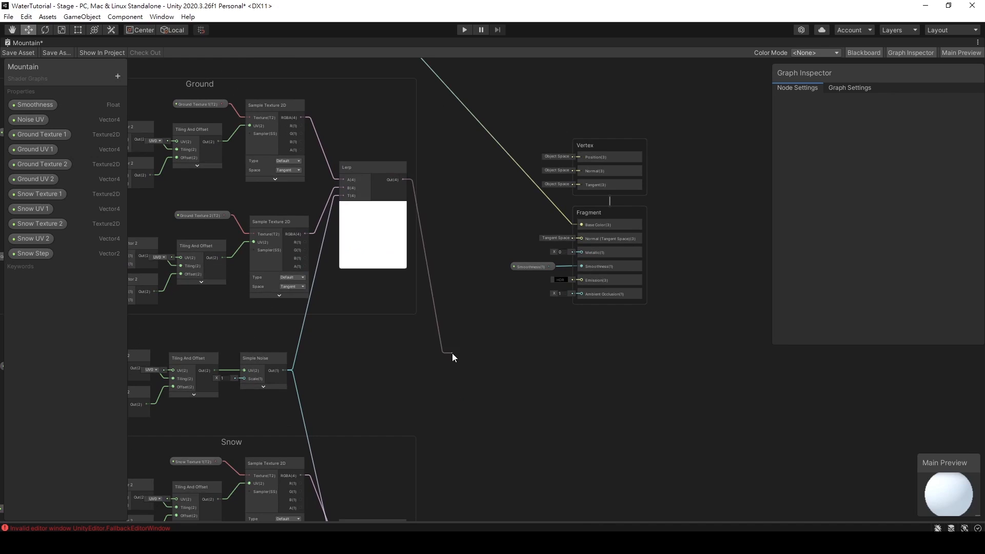
drag(452, 352, 451, 353)
text(lerp)
double_click(504, 465)
middle_drag(453, 441, 458, 331)
drag(455, 259, 456, 259)
middle_drag(477, 168, 472, 284)
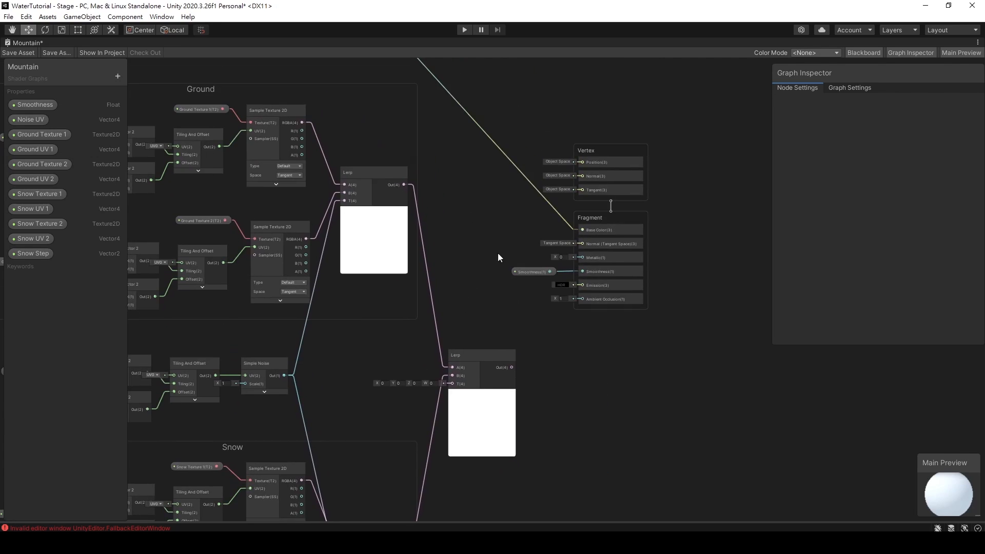
Wire the Smoothstep output into the new Lerp's T and its output into Base Color, and save the graph
drag(567, 220, 452, 383)
drag(583, 224, 583, 224)
drag(511, 368, 581, 229)
click(21, 54)
Return to the Scene view, move closer to the mountain slope and set Snow Step Y to 0.75
right_click(23, 42)
click(46, 48)
click(210, 42)
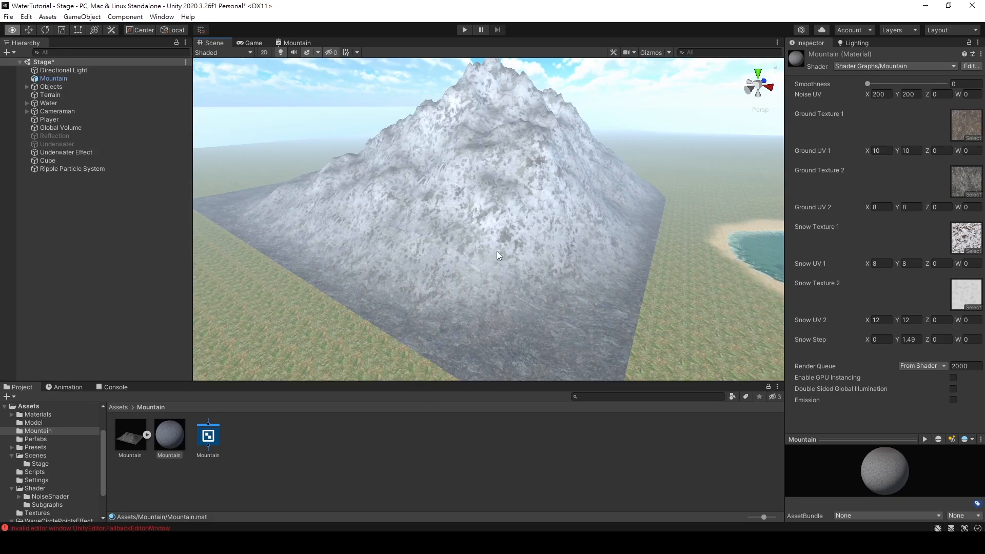
scroll(499, 255, up, 5)
drag(897, 339, 880, 336)
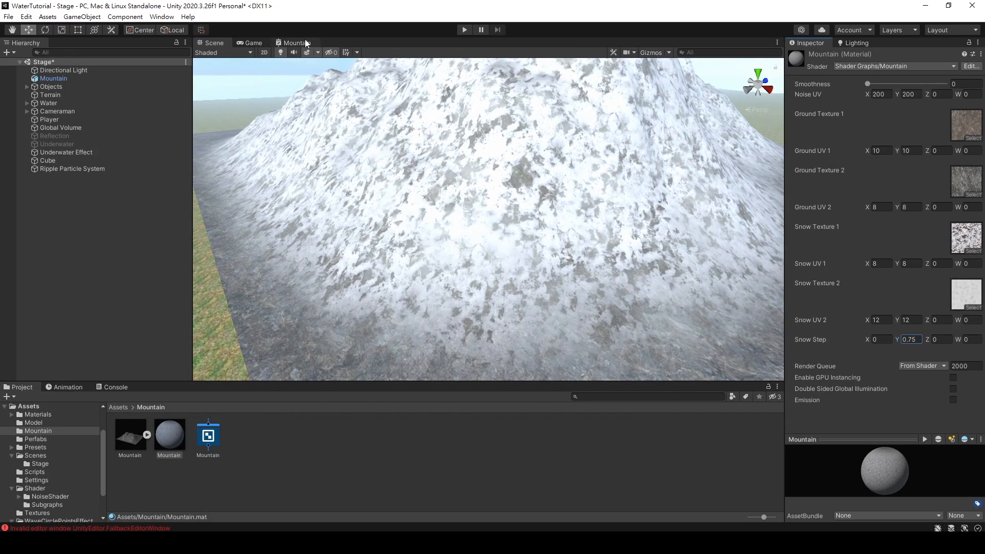
Swap the final Lerp's inputs in the graph so the Snow Lerp feeds A and the Ground Lerp feeds B
click(306, 42)
scroll(512, 267, down, 3)
scroll(512, 268, up, 3)
middle_drag(512, 268, 477, 214)
scroll(478, 238, up, 2)
drag(485, 256, 485, 257)
scroll(466, 272, down, 1)
middle_drag(463, 274, 439, 204)
drag(411, 355, 459, 169)
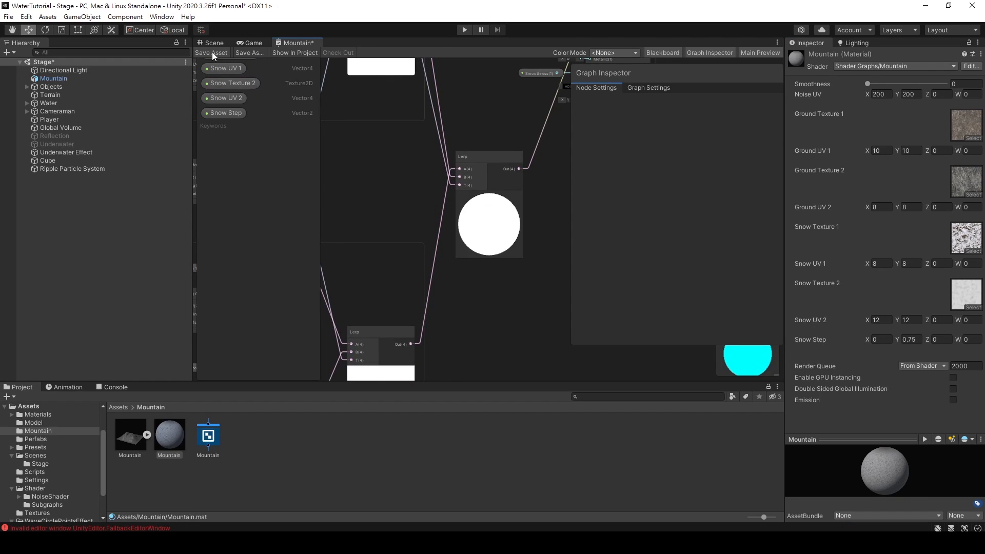
Return to the Scene view and set the material's Snow Step to X 0.18 and Y 0.92
click(210, 42)
middle_drag(475, 177, 477, 211)
scroll(477, 211, down, 3)
drag(897, 340, 872, 334)
key(w)
right_drag(497, 189, 250, 209)
key(a)
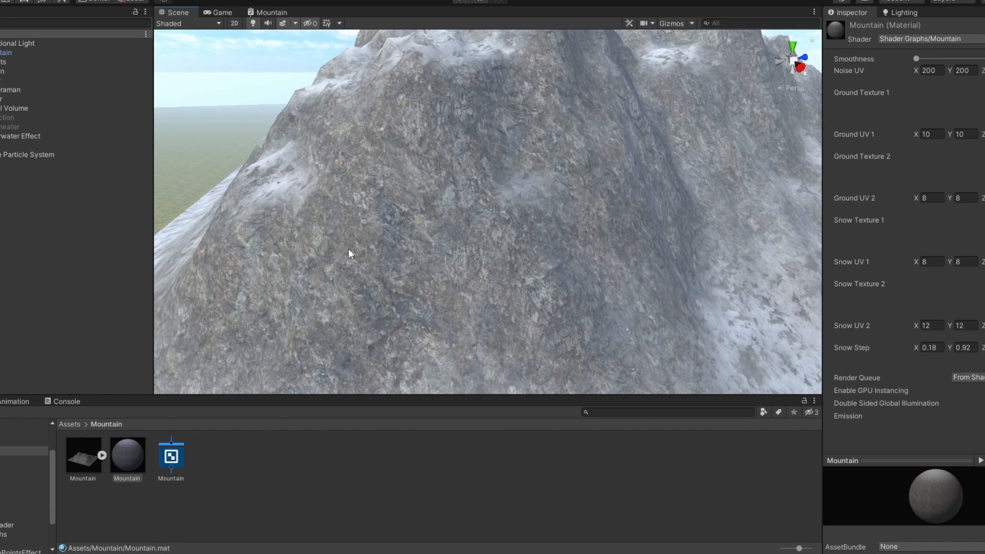
Maximize the Mountain shader graph and create a Split node fed by the Ground group's Lerp output
click(266, 15)
right_click(266, 15)
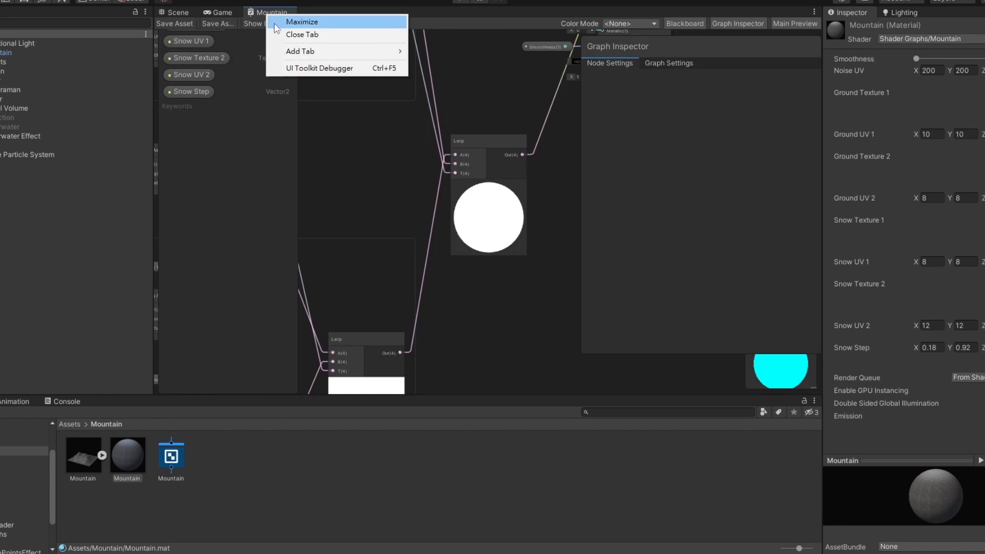
click(287, 20)
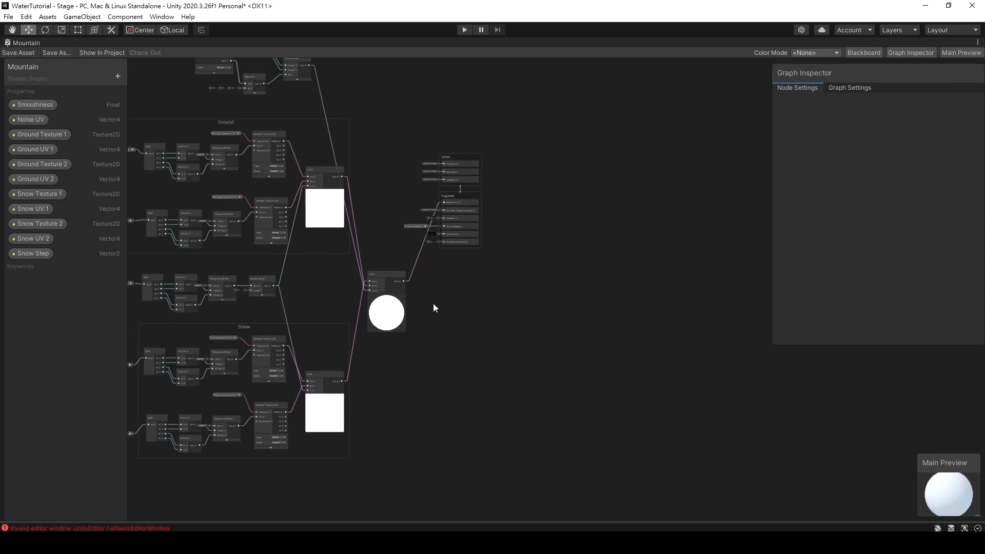
scroll(398, 198, up, 5)
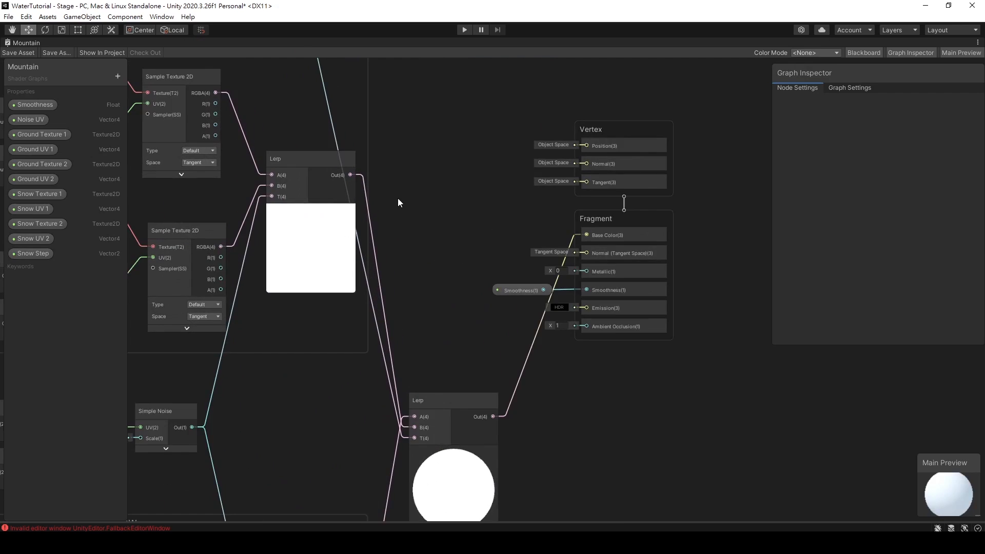
drag(395, 187, 394, 183)
text(s)
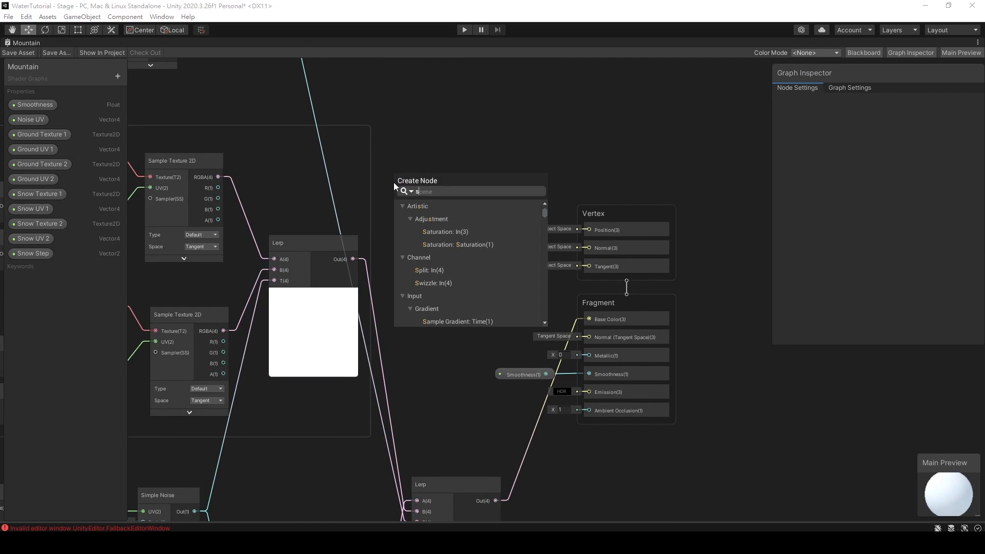
text(plit)
key(Return)
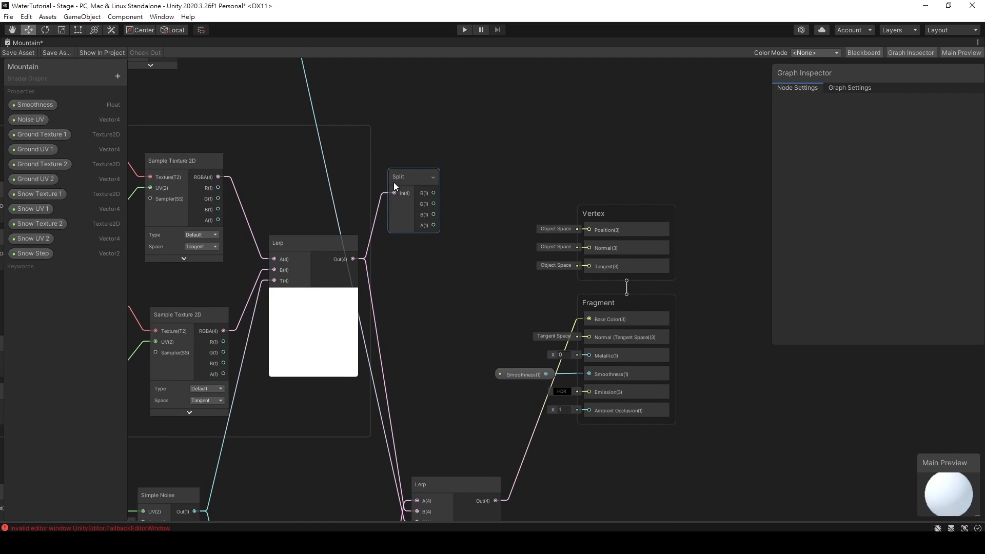
Wire the Split's R output into Base Color and into the In input of a new Smoothstep node
drag(434, 193, 590, 318)
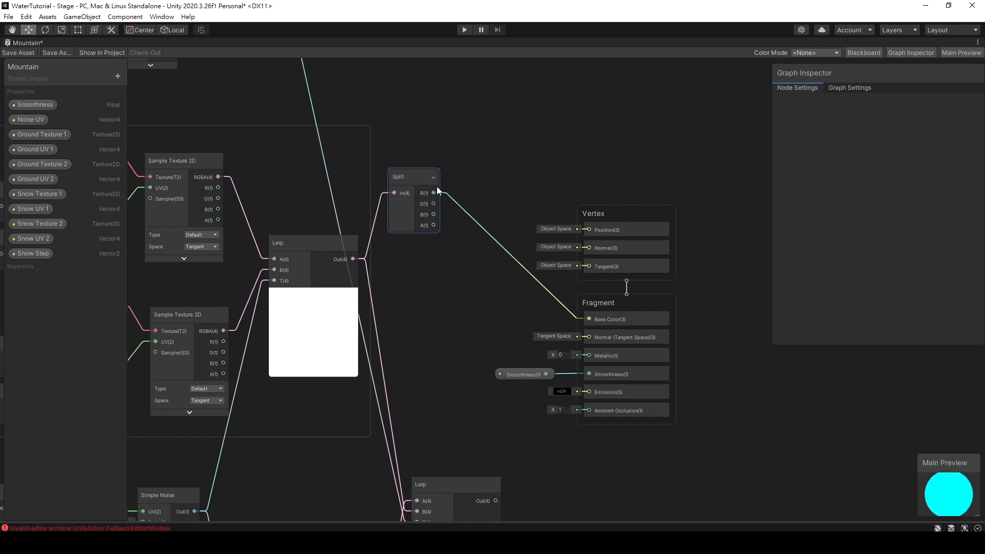
key(space)
text(smooth)
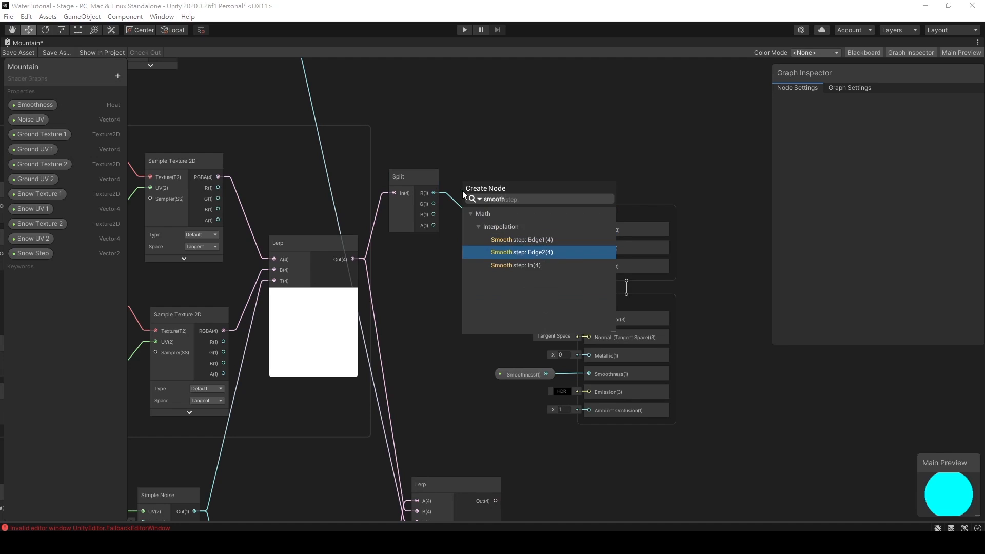
key(Down)
key(Return)
click(500, 214)
drag(484, 167, 488, 134)
Add a Vector 2 property named Ground Step to the shader graph
click(118, 76)
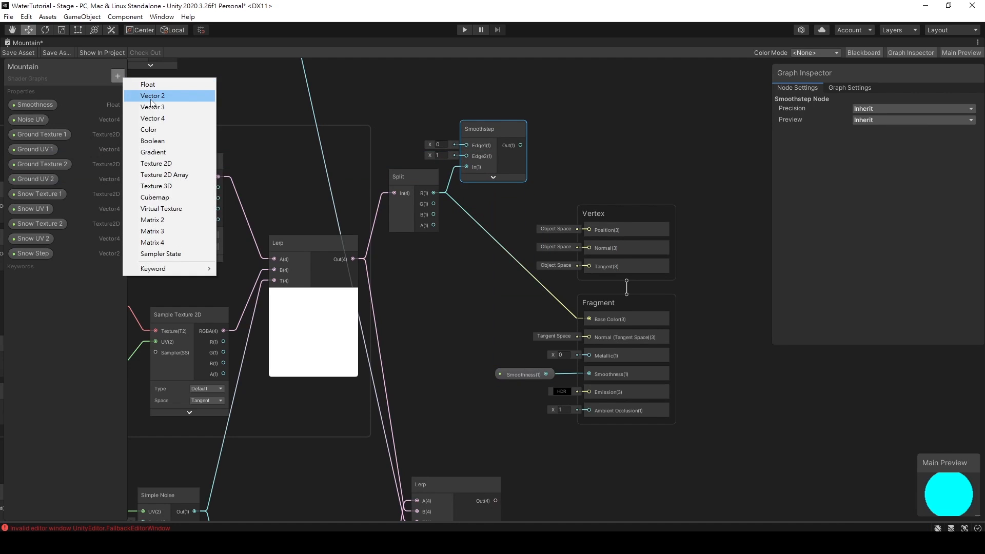
click(152, 98)
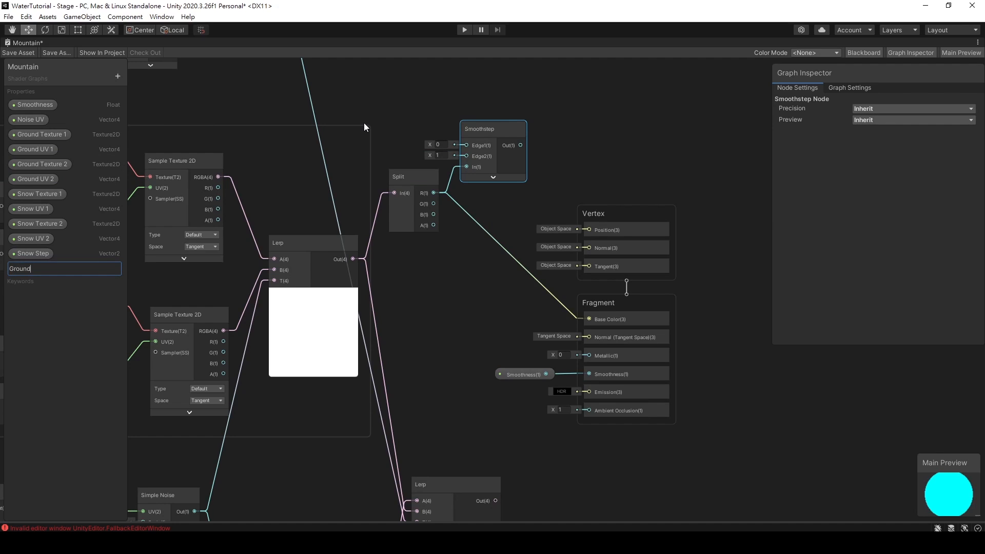
text(Ground Step)
key(Return)
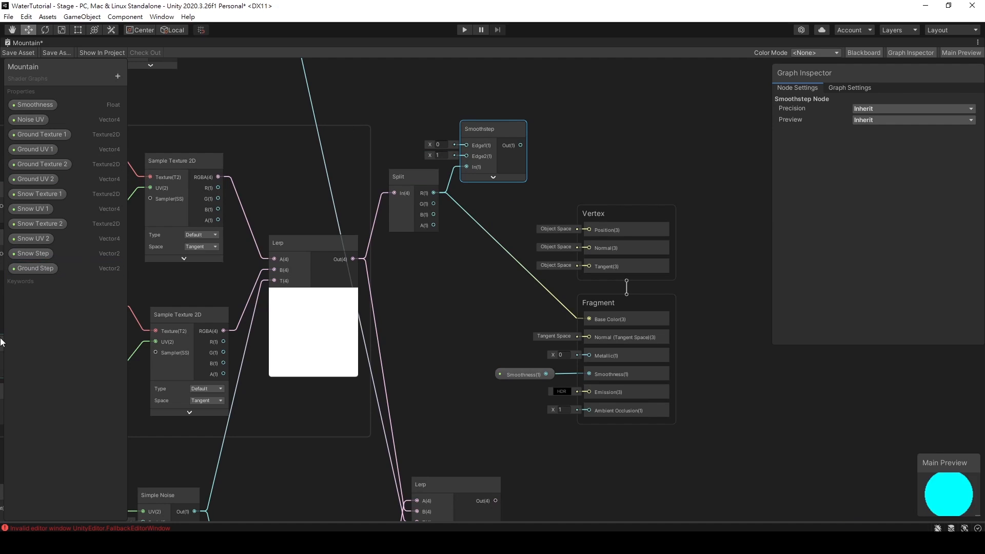
Feed Ground Step through a Split node into the new Smoothstep's edges, output the Smoothstep to Base Color, and save the graph
drag(33, 269, 589, 377)
text(spl)
key(Return)
click(23, 55)
right_click(17, 41)
click(25, 48)
Set the material's Ground Step to X 0.15 and Y 0.32 while viewing the mountain in the Scene view
click(206, 44)
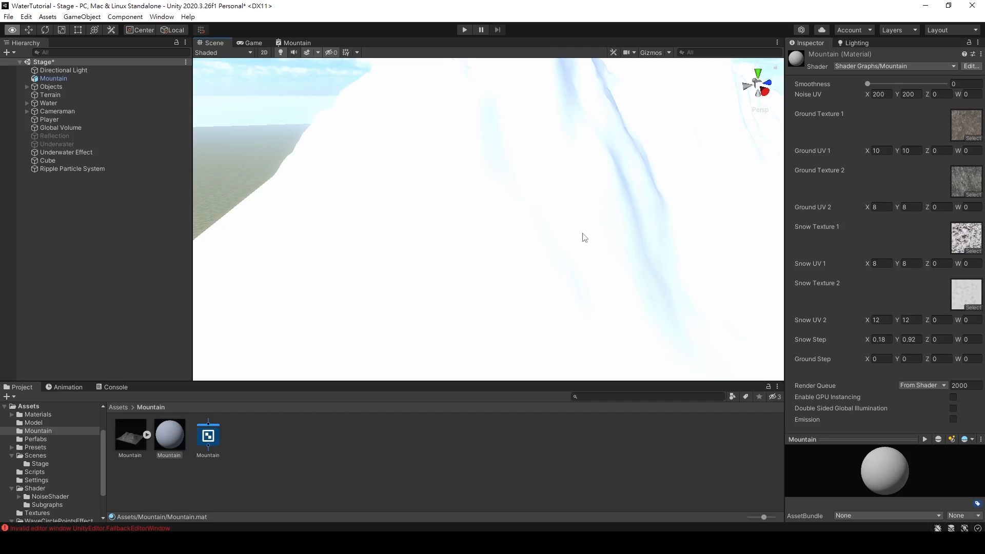
scroll(582, 239, down, 5)
click(902, 359)
text(1)
drag(897, 361, 870, 356)
key(w)
right_drag(598, 219, 589, 204)
key(s)
Reopen the shader graph maximized and reconnect the final Lerp's output to Base Color
double_click(295, 43)
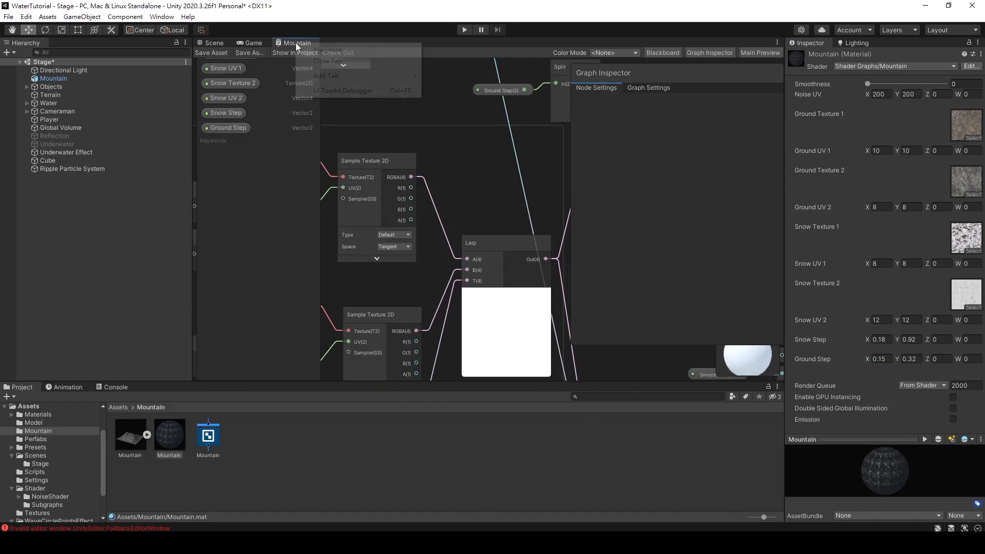
middle_drag(430, 275, 386, 270)
scroll(444, 331, down, 2)
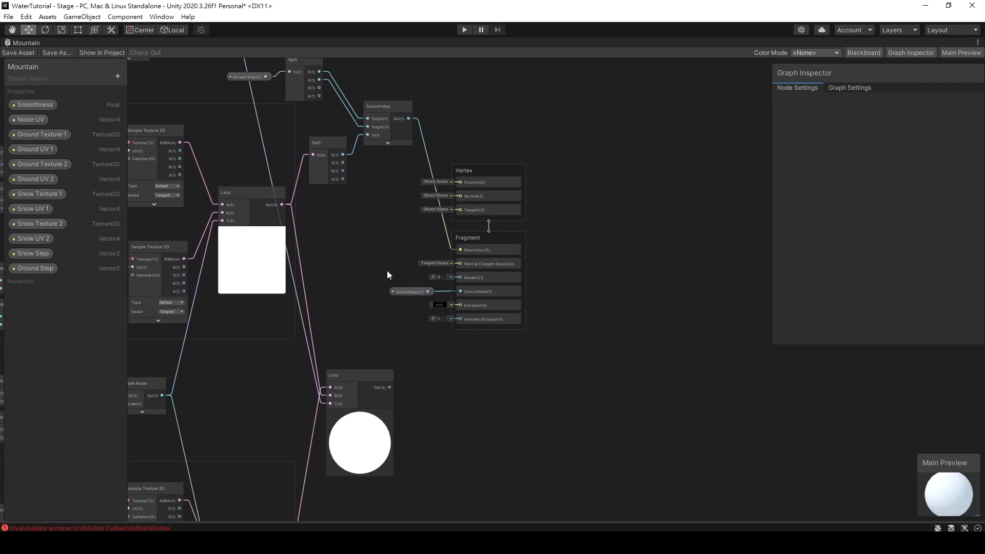
drag(456, 248, 458, 250)
Rearrange the master stack, the final Lerp and the Smoothness node to make room beside the Ground nodes
drag(403, 181, 502, 303)
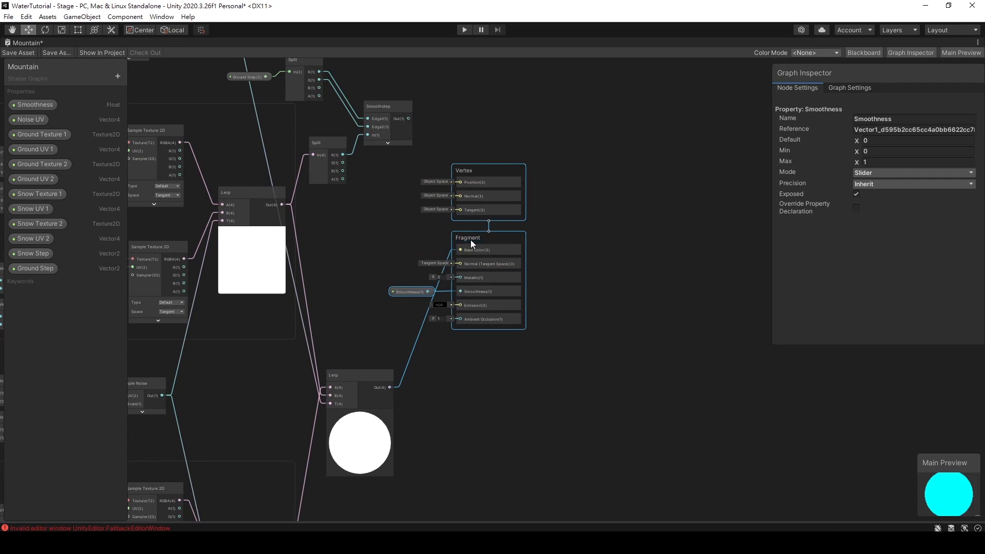
drag(469, 241, 595, 238)
drag(361, 375, 483, 233)
drag(537, 286, 494, 368)
click(485, 234)
click(460, 163)
scroll(464, 159, up, 2)
scroll(463, 205, down, 1)
middle_drag(460, 217, 565, 233)
scroll(459, 292, down, 1)
middle_drag(458, 293, 534, 334)
middle_drag(566, 379, 469, 331)
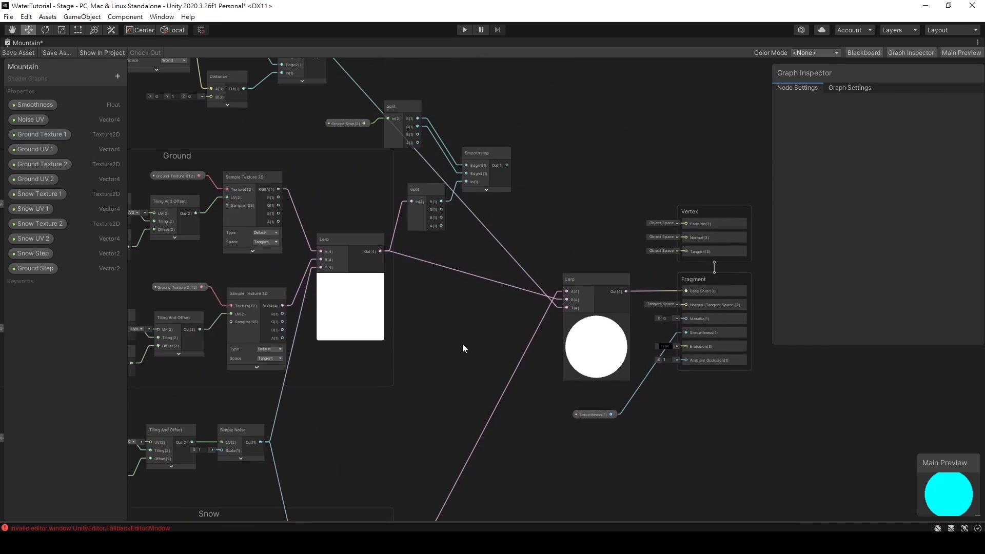
Add a Subtract node with the snow Smoothstep feeding A and the ground Smoothstep feeding B, and place it above the final Lerp
scroll(510, 221, up, 3)
right_click(481, 339)
click(494, 348)
text(sub)
click(525, 390)
click(535, 404)
mouse_move(520, 359)
mouse_down()
mouse_move(538, 349)
mouse_move(509, 374)
mouse_up()
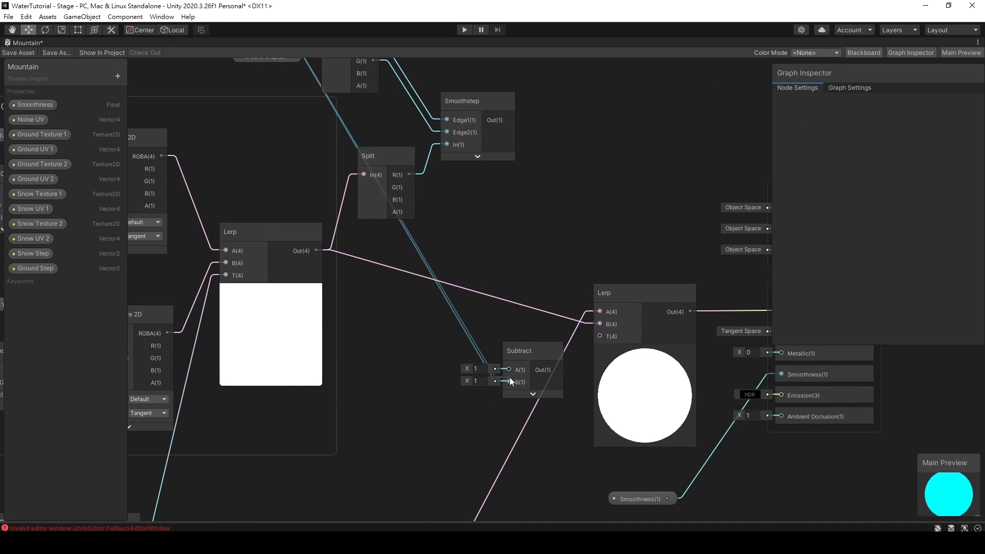
scroll(513, 232, down, 2)
middle_drag(513, 232, 521, 278)
scroll(512, 411, down, 2)
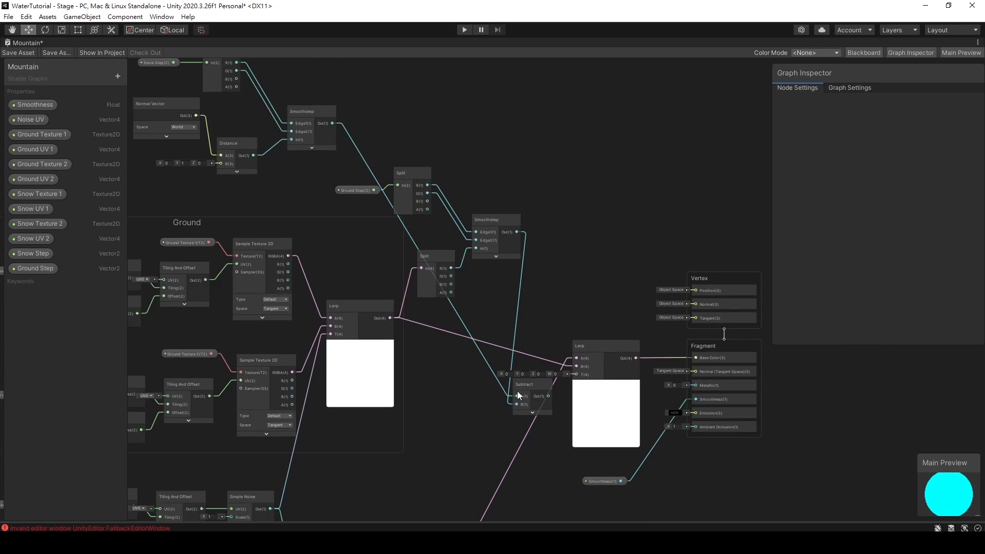
scroll(482, 410, up, 2)
drag(535, 399, 569, 202)
Create a Saturate node beside the Subtract node, fed by the Subtract output
scroll(556, 180, down, 2)
scroll(523, 198, up, 3)
text(satu)
click(602, 285)
drag(583, 193, 583, 188)
Wire the Saturate output into the final Lerp's T, save the graph and restore the normal editor layout
middle_drag(600, 242, 602, 174)
drag(605, 129, 525, 455)
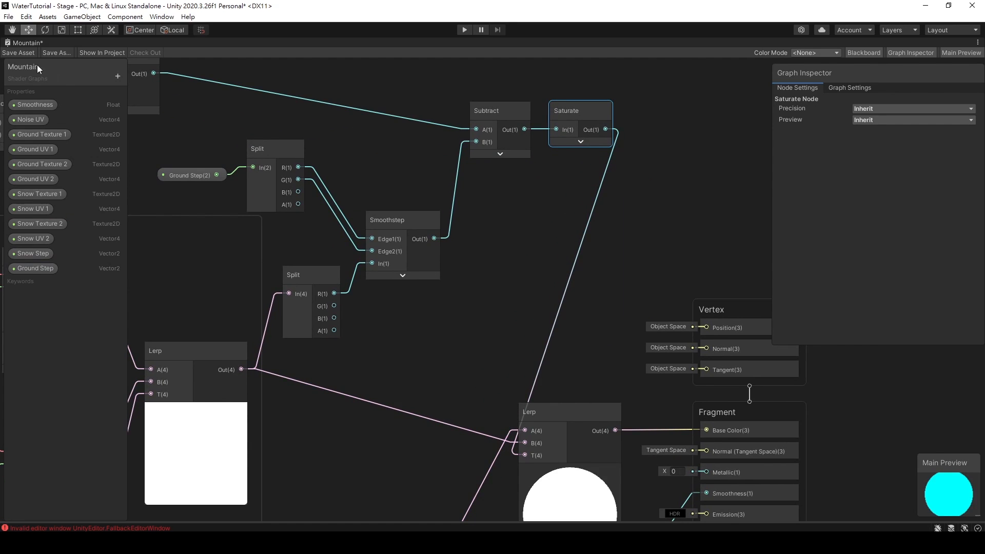
right_click(23, 43)
click(44, 51)
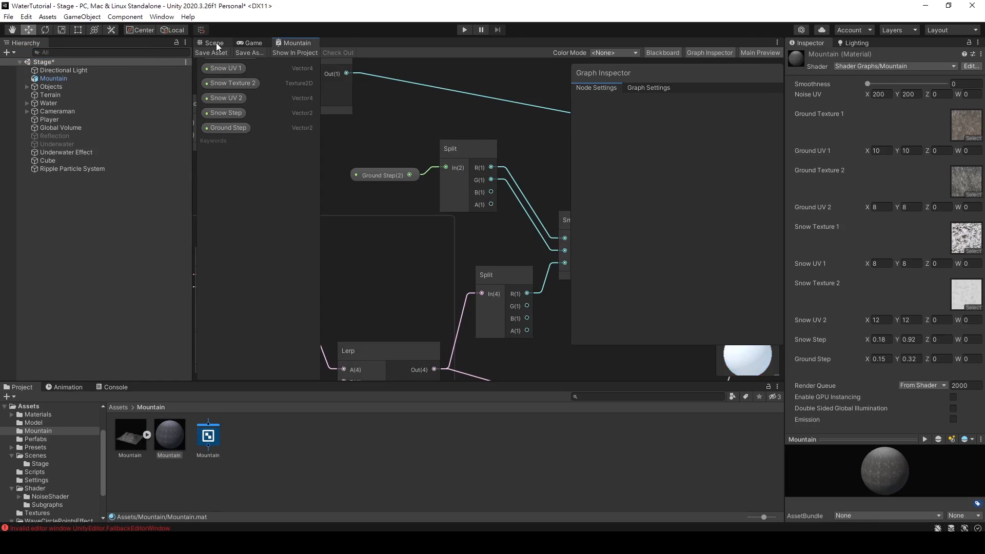
Return to the Scene view and set Ground Step to X 0.1 and Y 0.3
click(216, 42)
click(873, 358)
text(0.1)
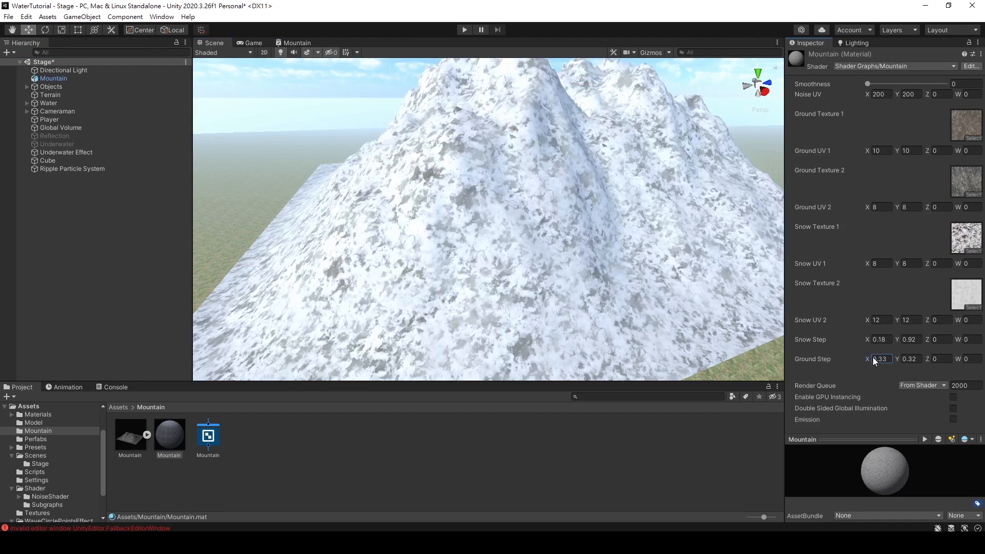
scroll(508, 238, up, 5)
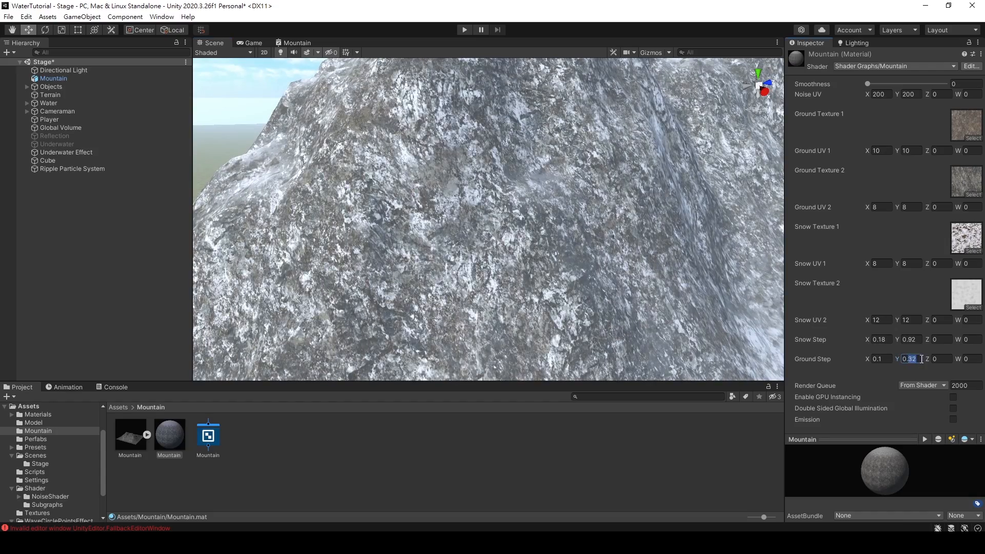
text(0.2)
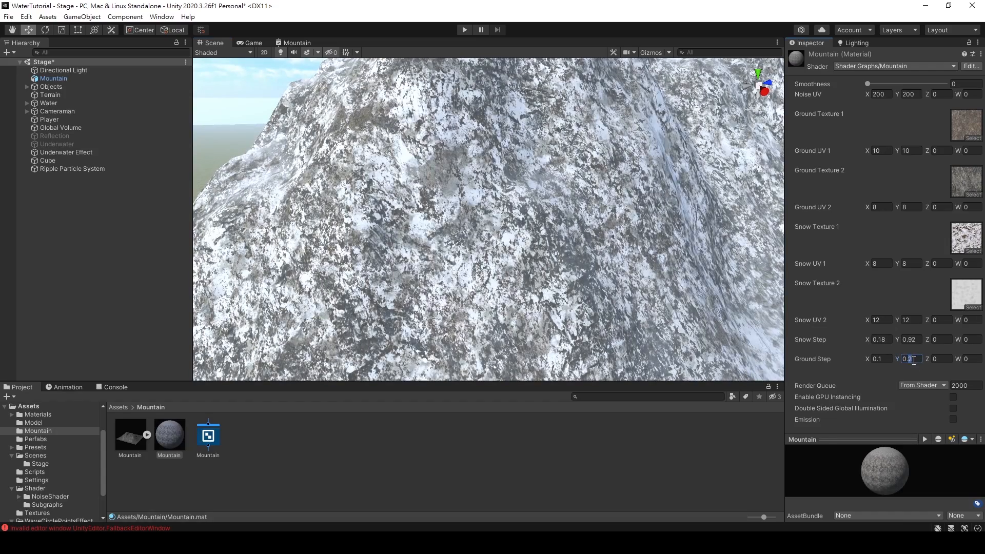
text(3)
Fine-tune Ground Step X to 0.12 while checking the mountain from farther away
drag(882, 359, 877, 359)
text(2)
right_drag(550, 201, 580, 183)
key(s)
key(a)
drag(882, 359, 878, 359)
text(12)
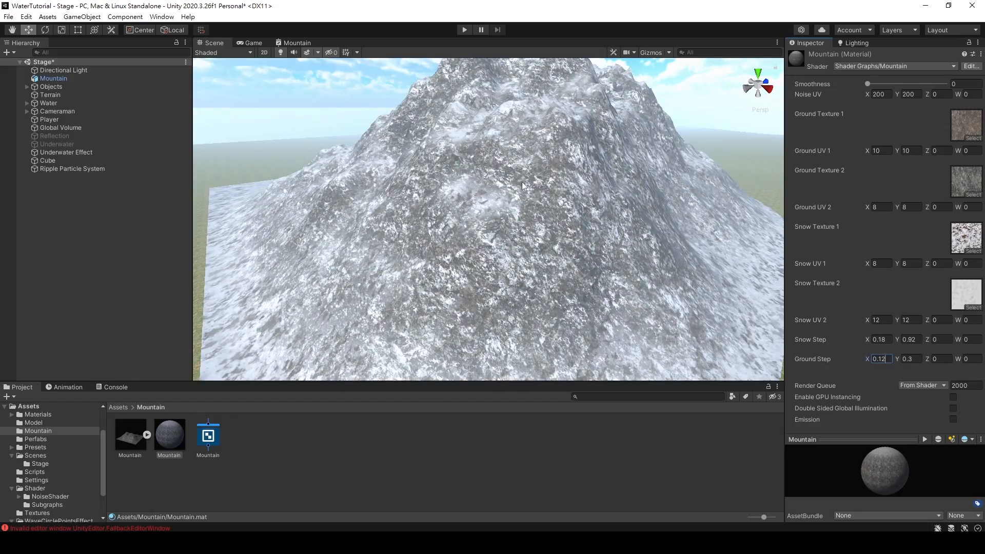